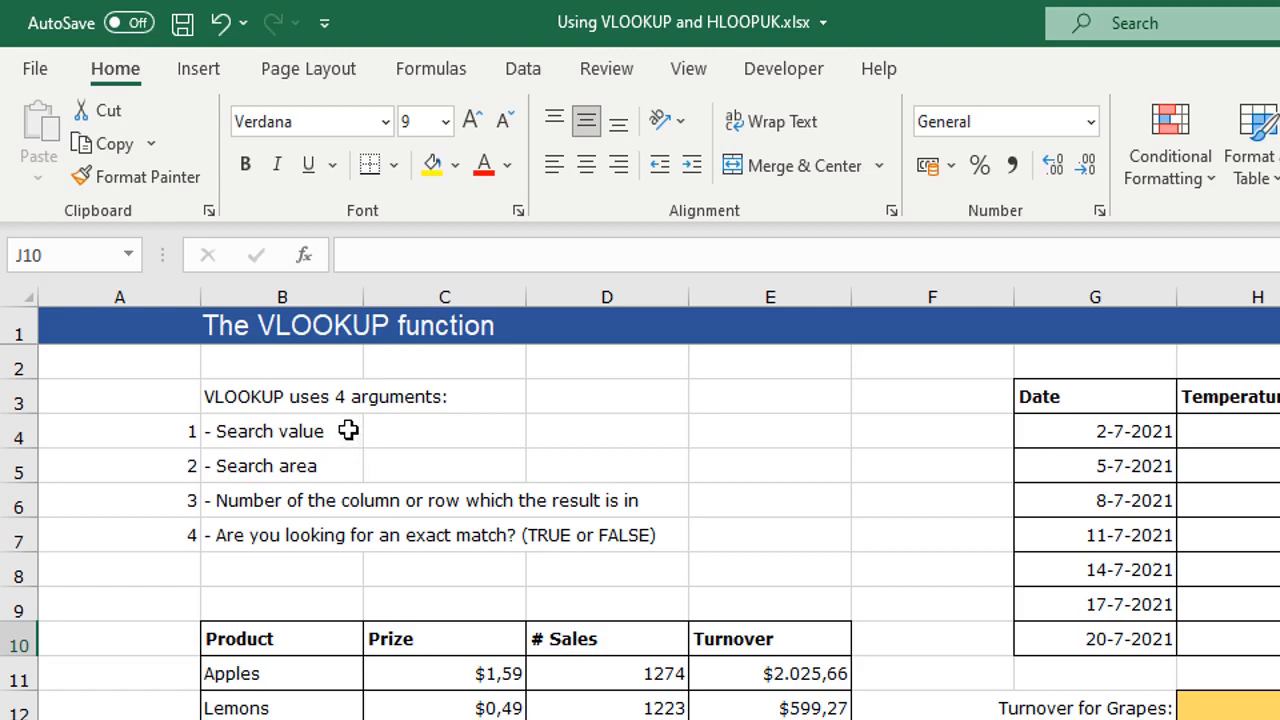
Review the search area and search value entries in the VLOOKUP argument list, and the product table in B10:E15
click(226, 462)
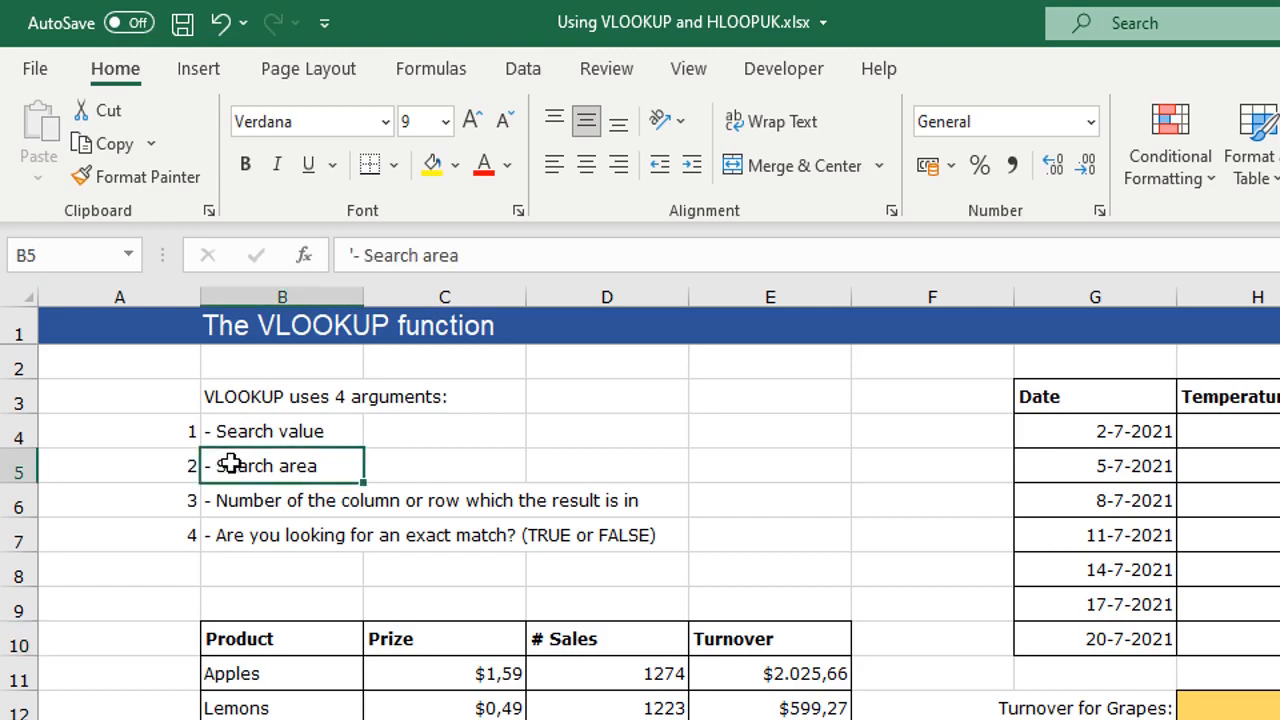
click(304, 431)
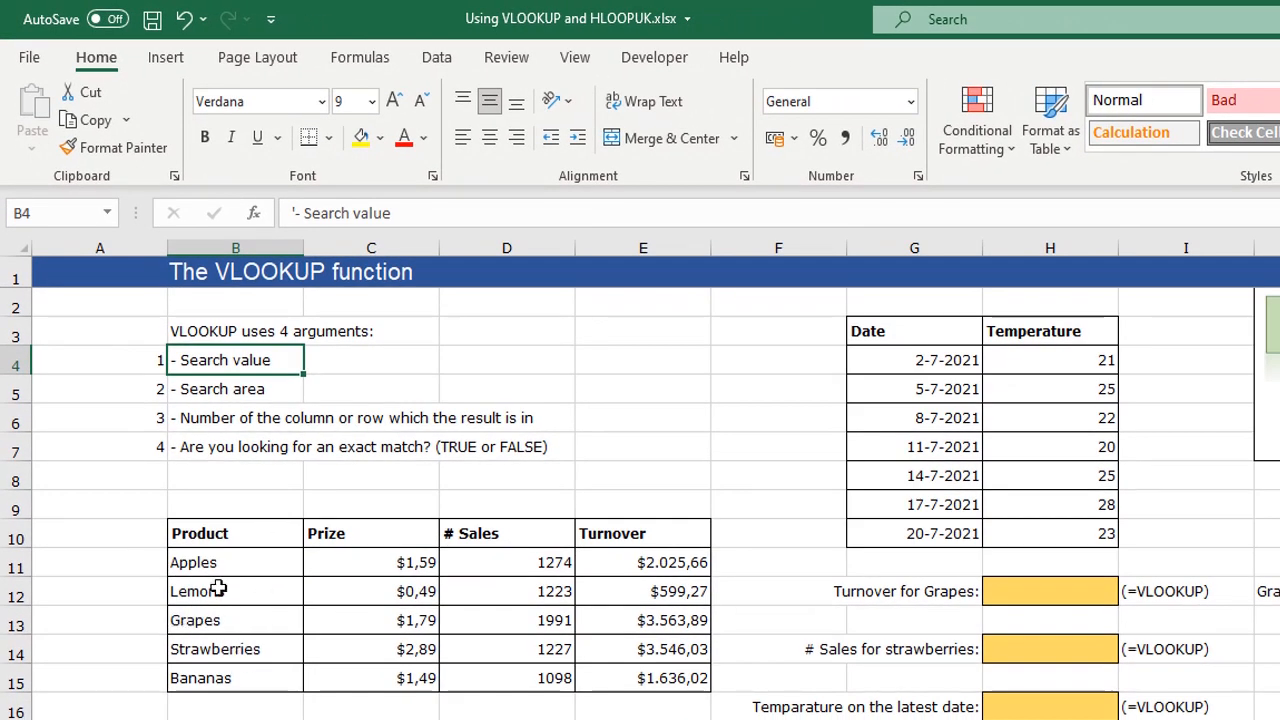
drag(220, 536, 660, 676)
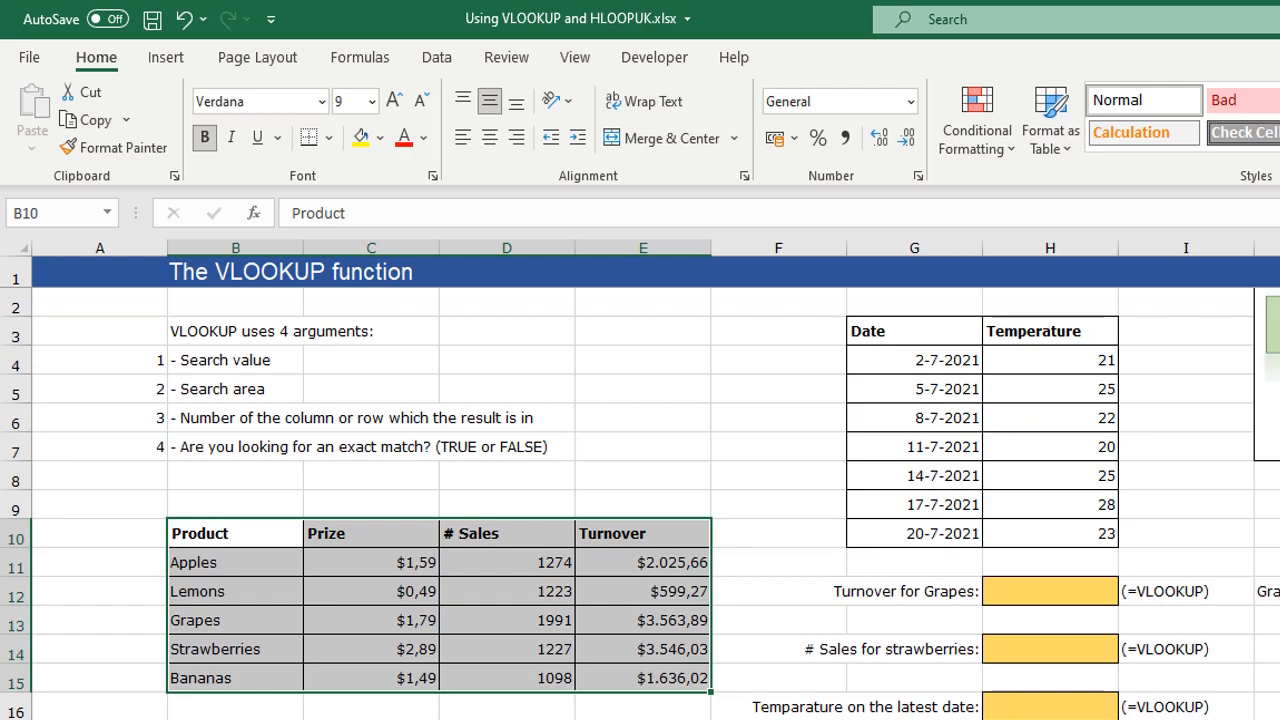
click(371, 719)
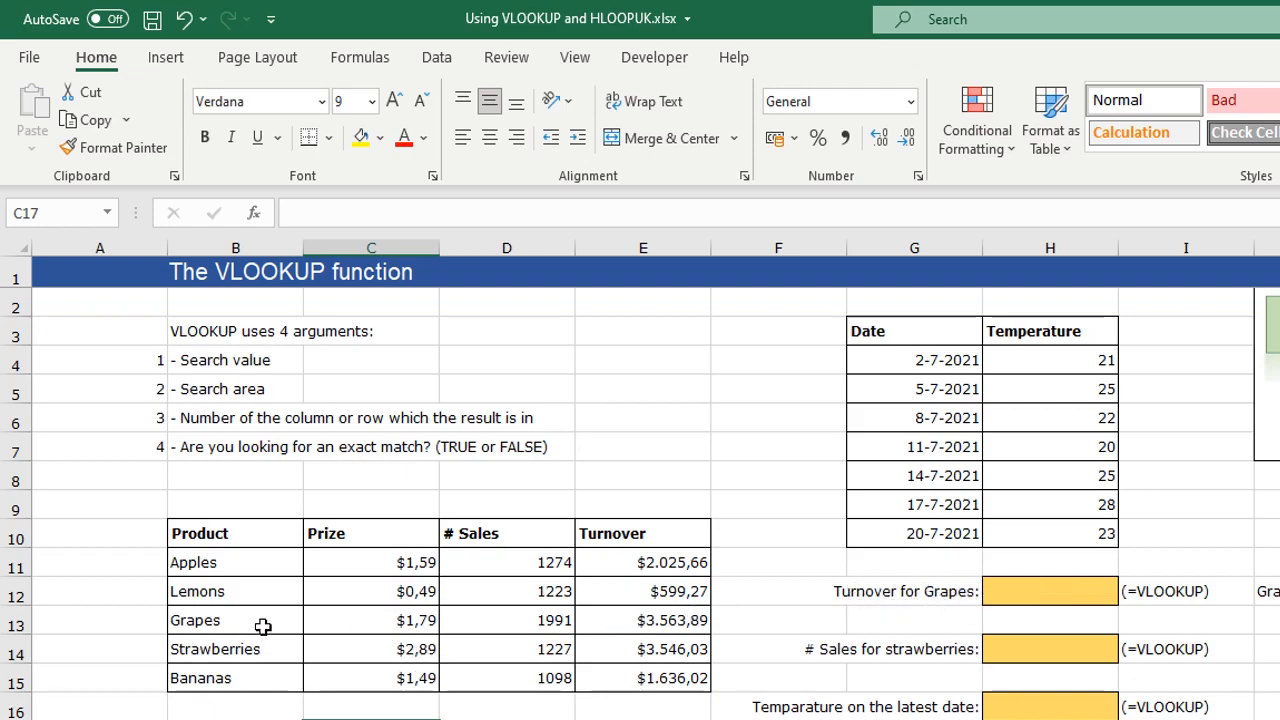
Look up the turnover for grapes in H12 with the exact-match formula =VLOOKUP(J12;B10:E15;4;FALSE)
click(1071, 590)
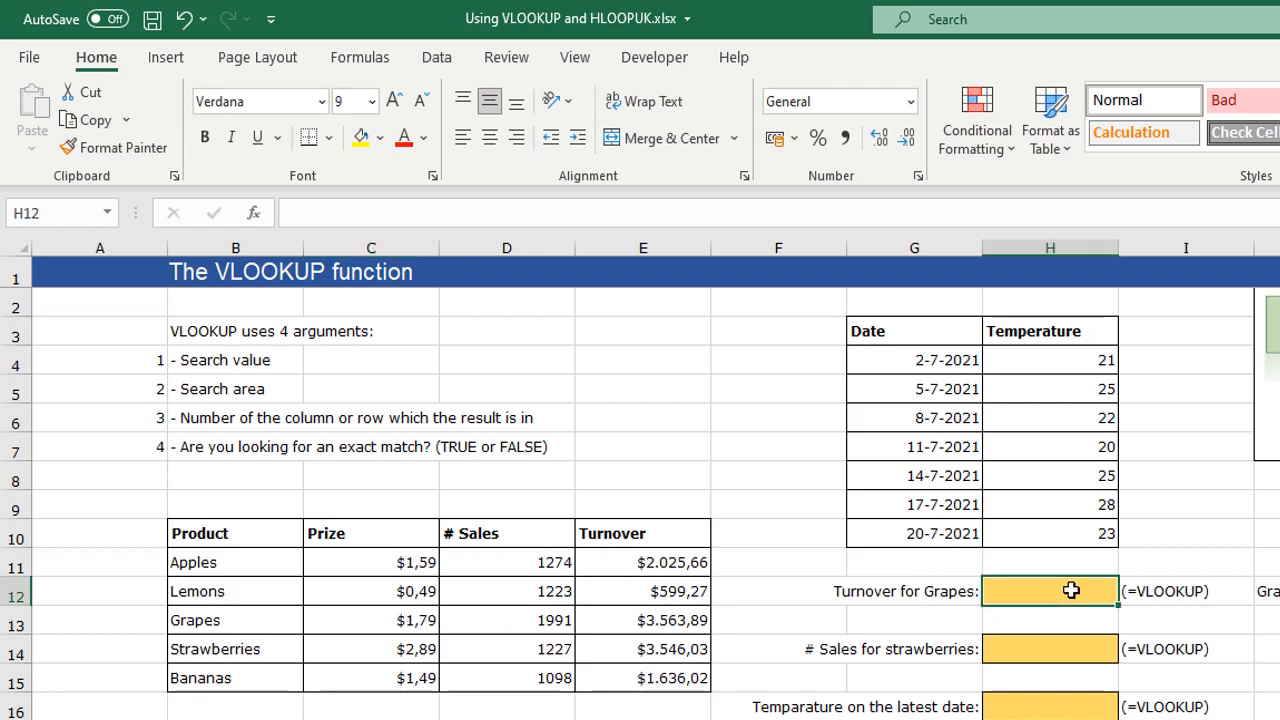
text(=)
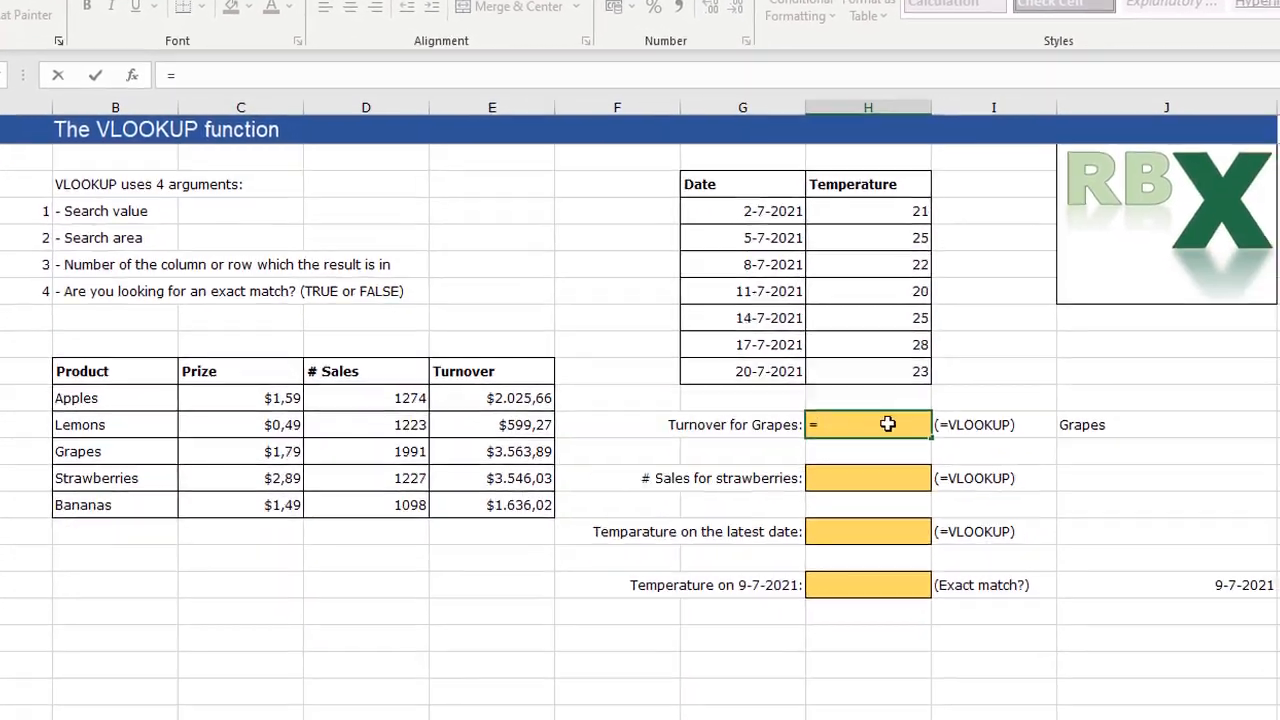
text(VLOOKU)
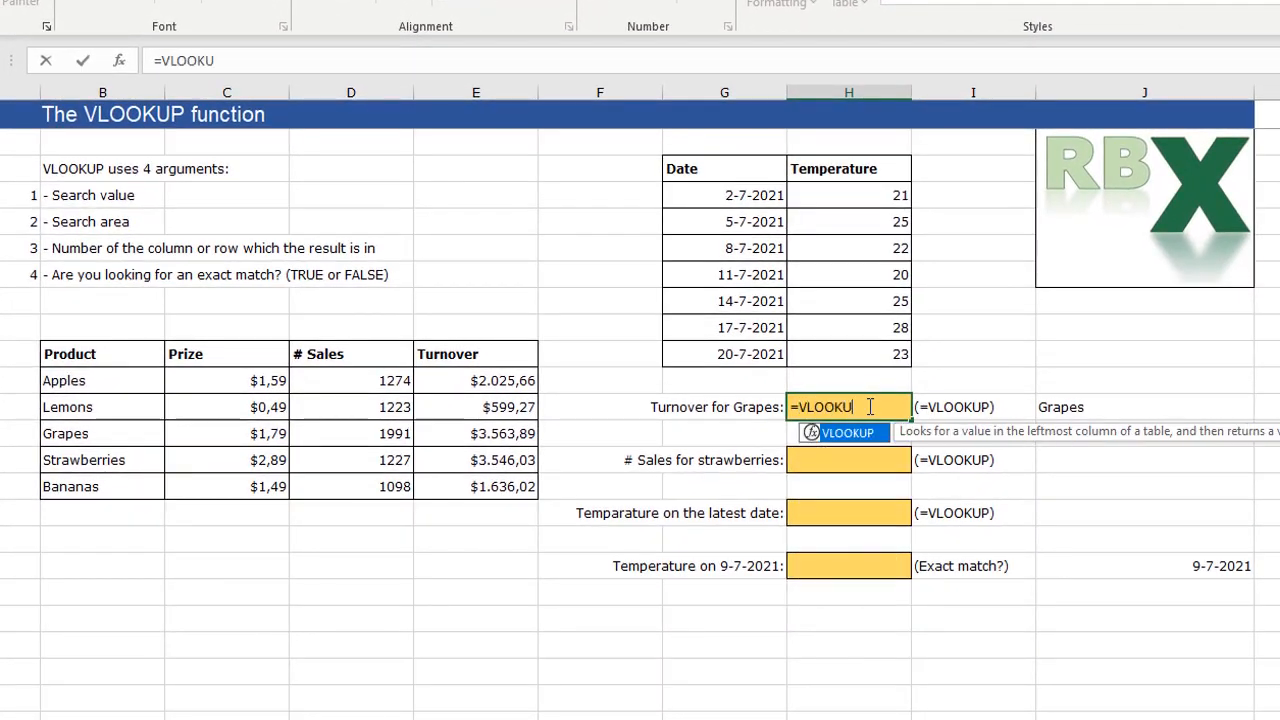
text(P()
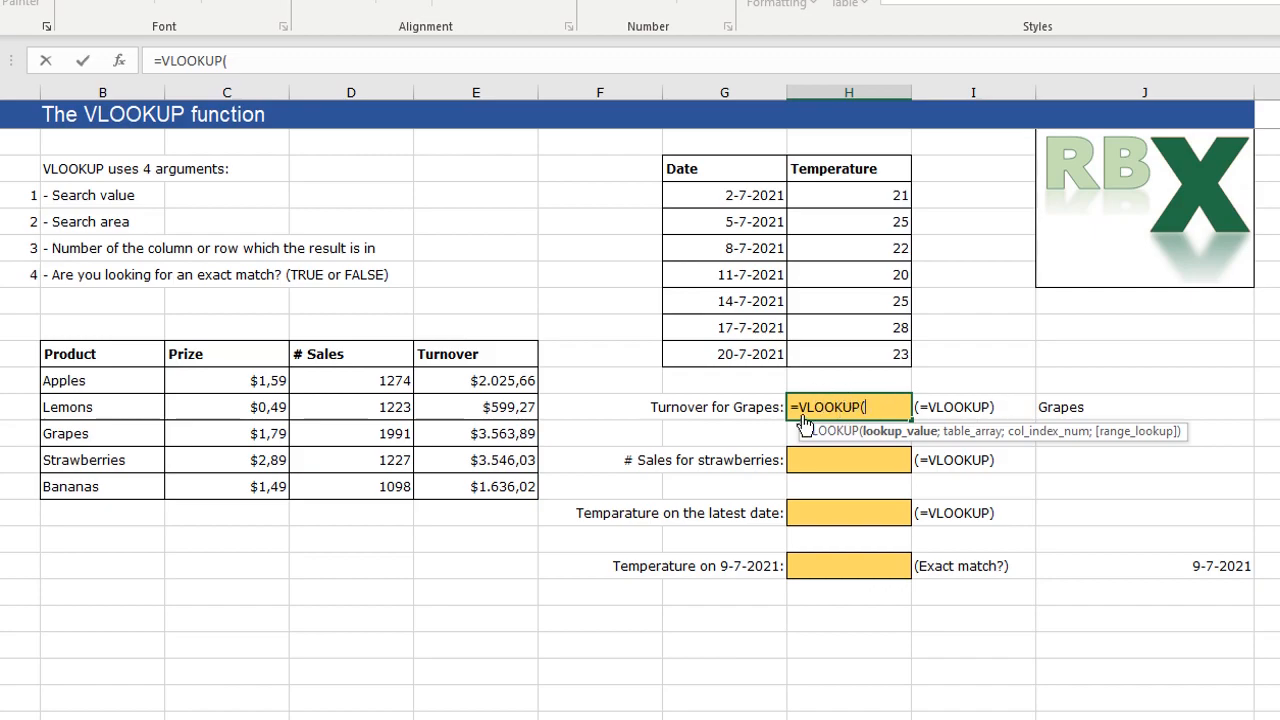
text("Grapes)
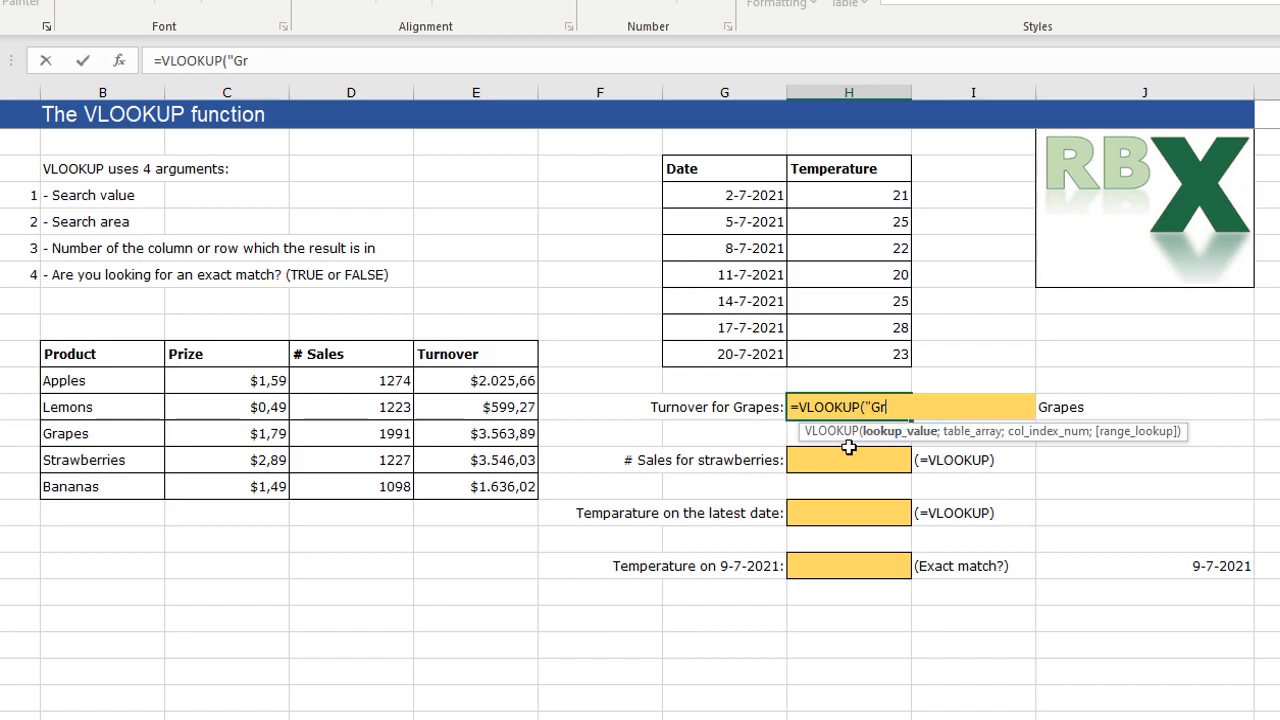
click(1079, 406)
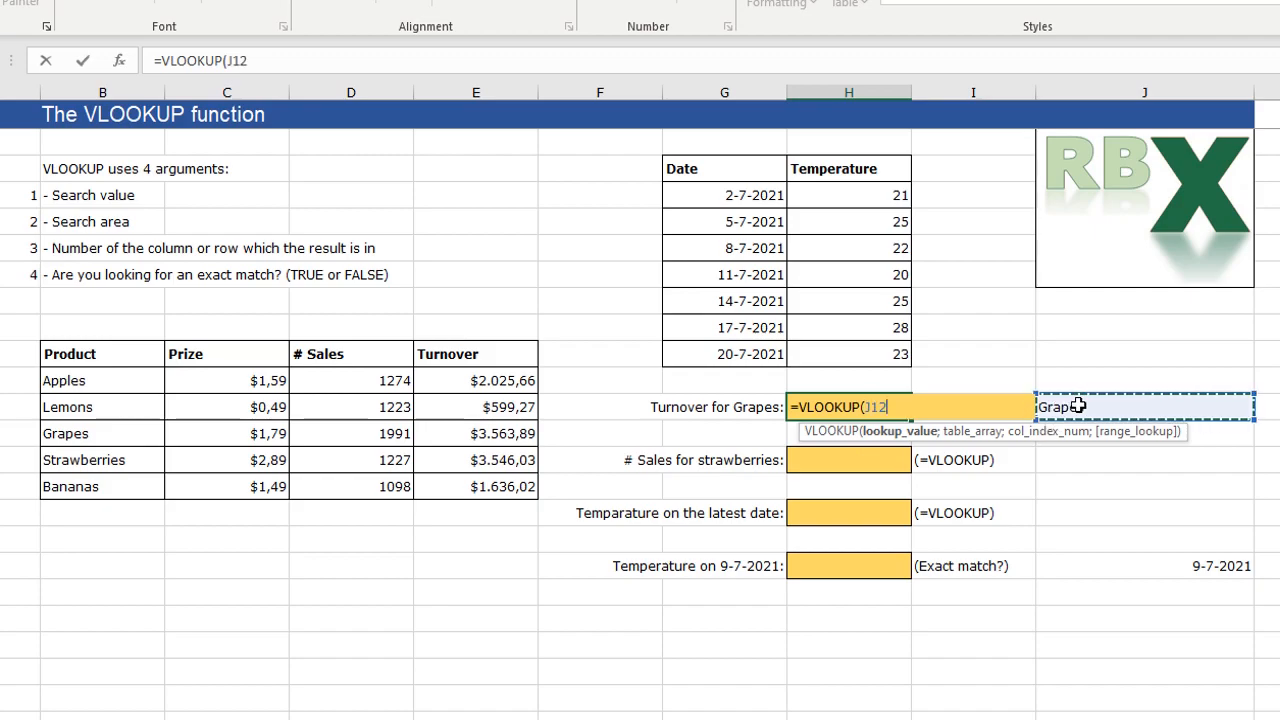
text(;)
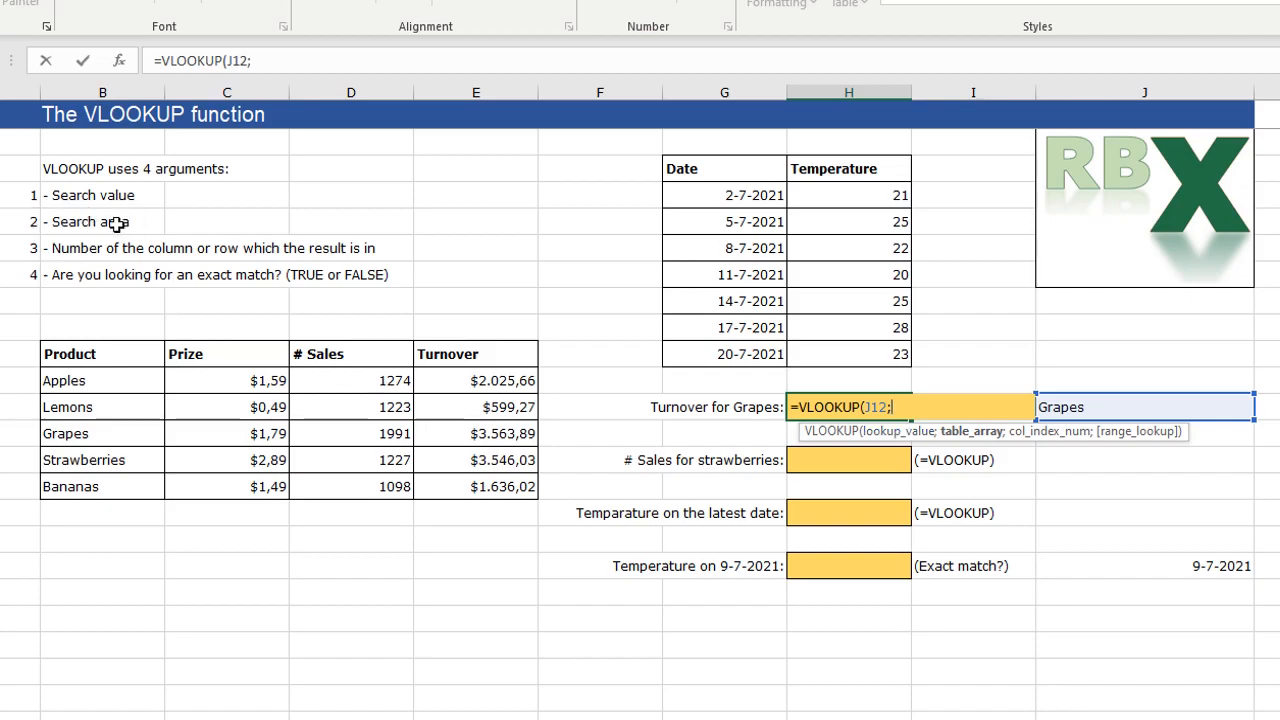
drag(69, 355, 452, 483)
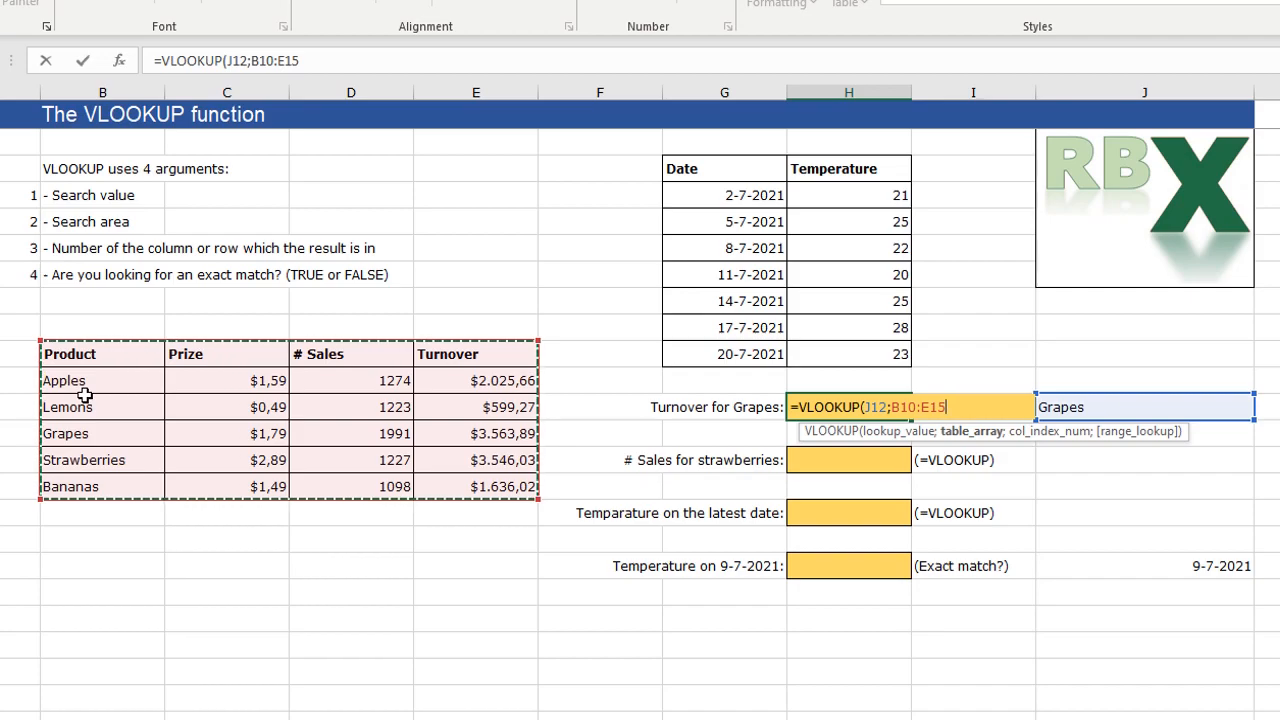
text(;4)
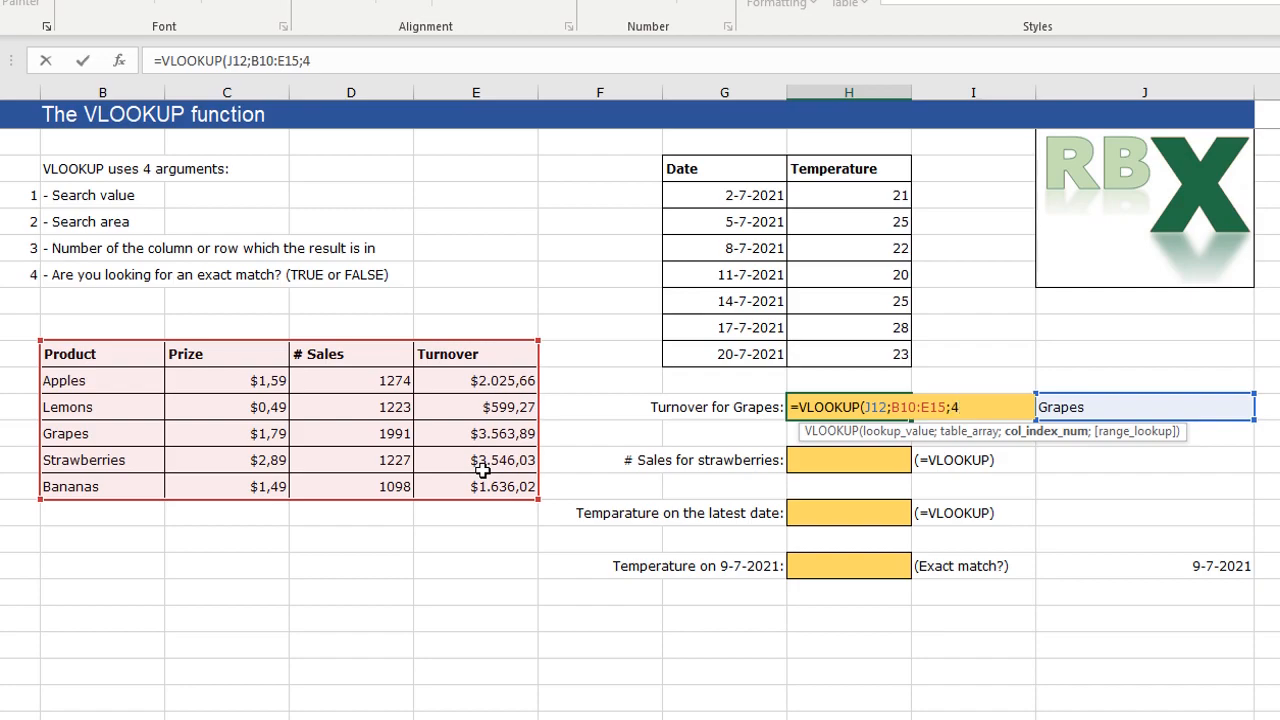
text(;FALSE)
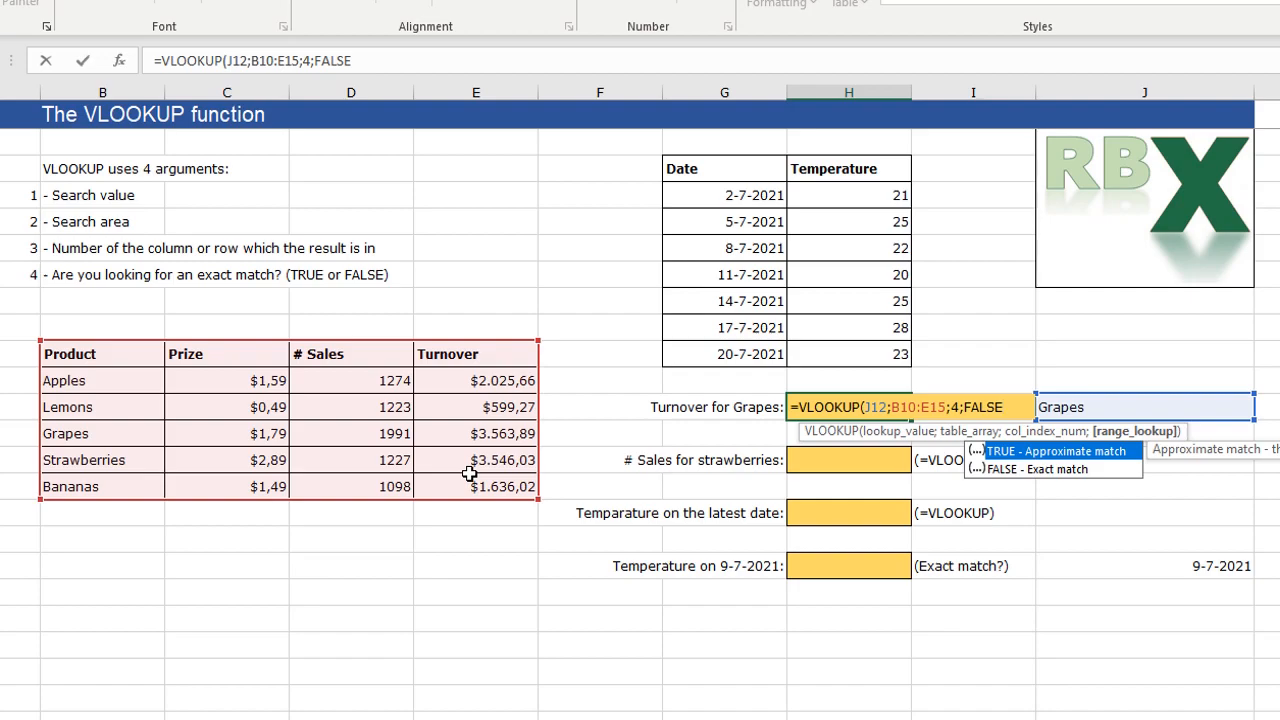
text())
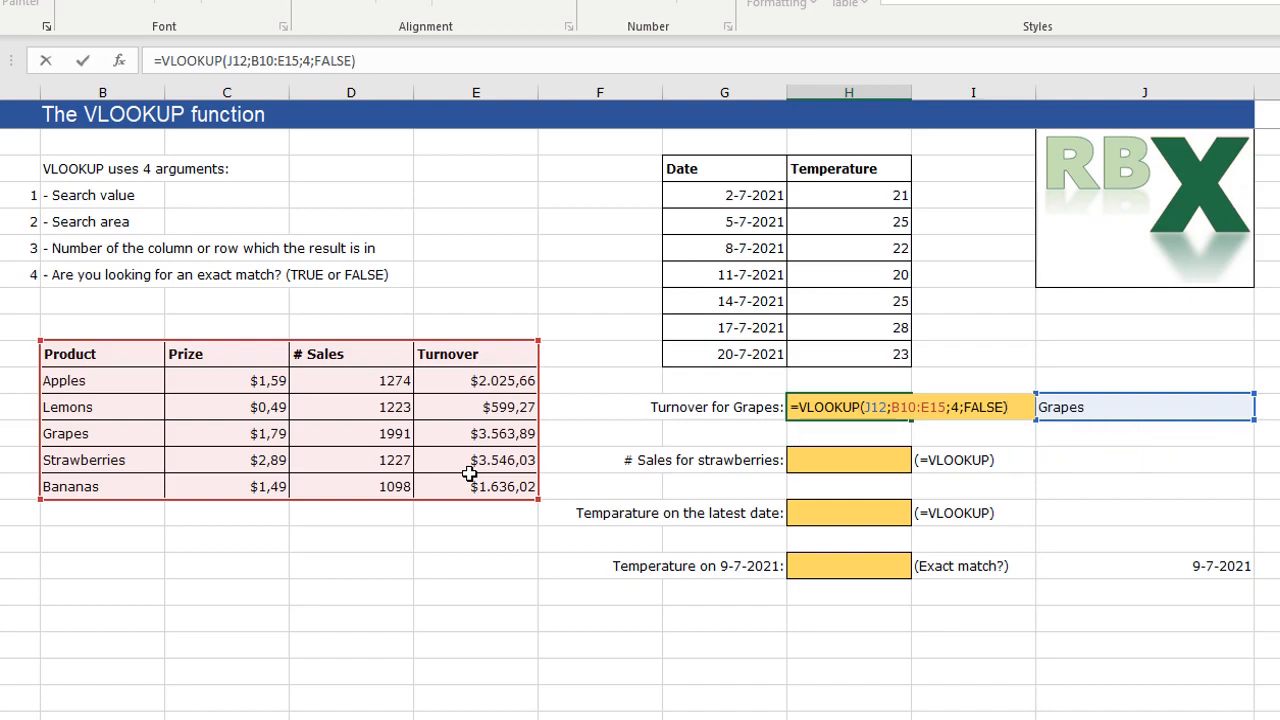
key(Return)
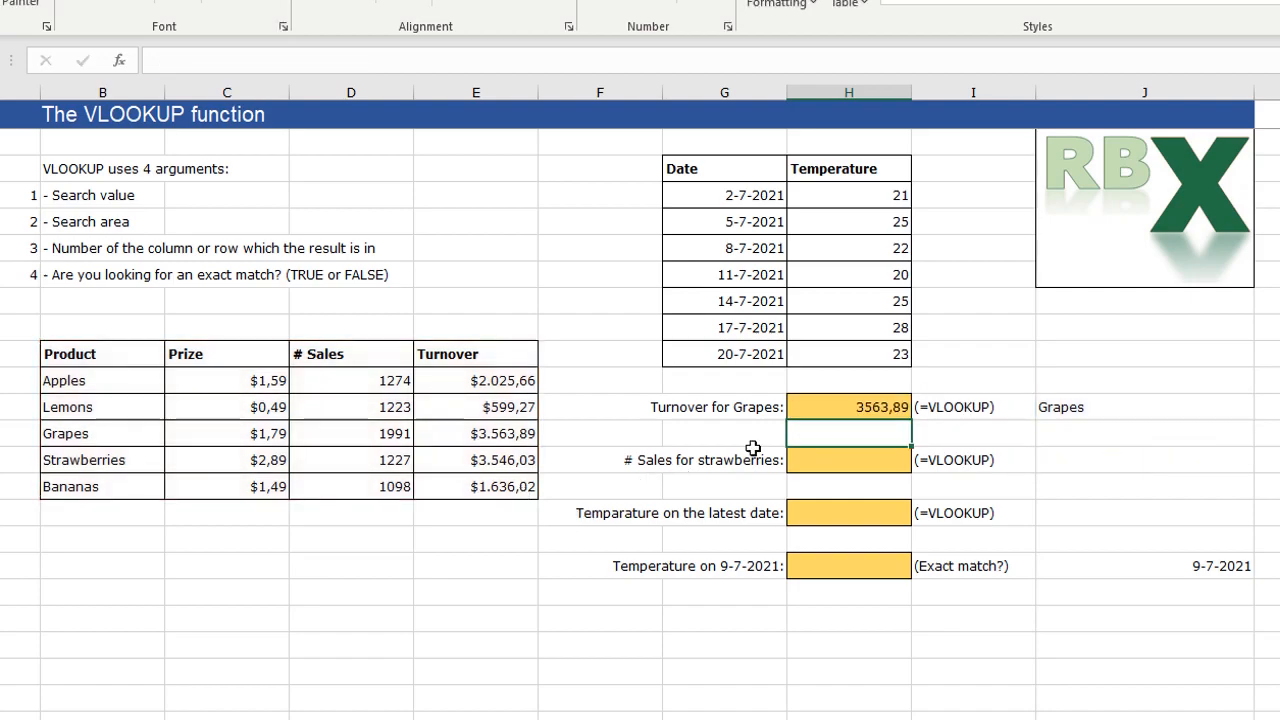
Check the grapes turnover result against the Turnover value in the Grapes row of the product table
click(864, 402)
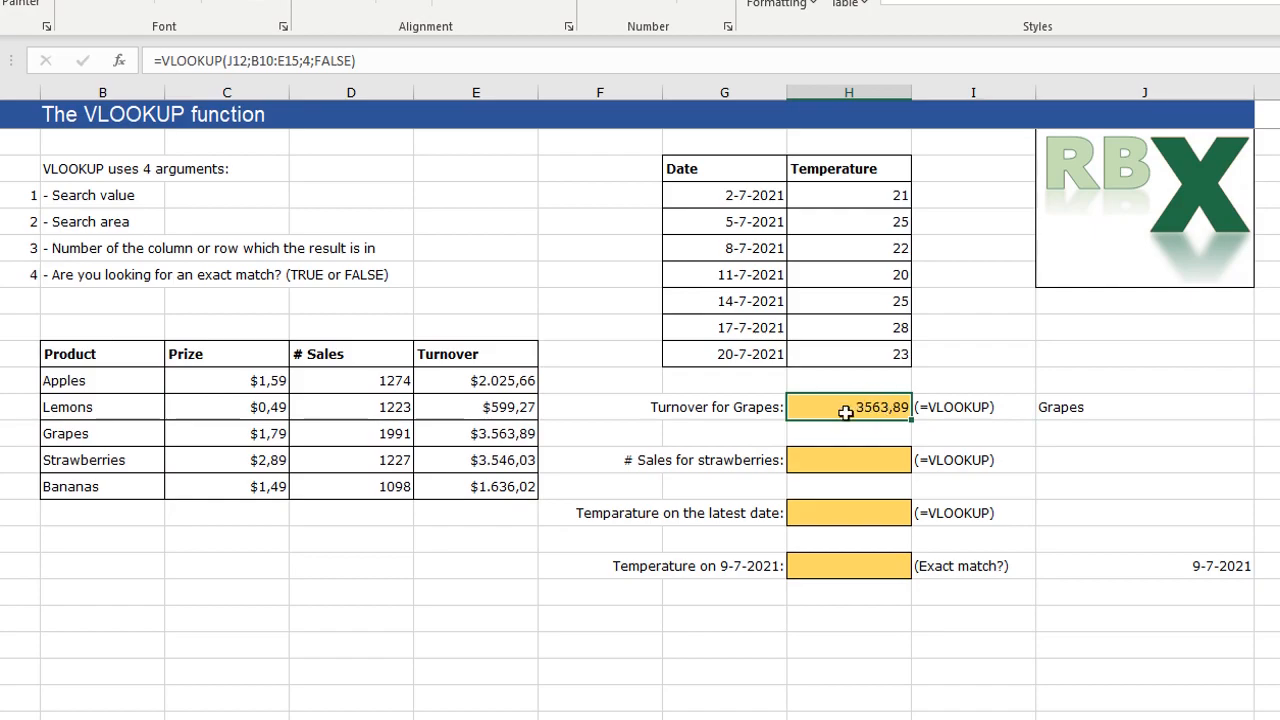
click(64, 437)
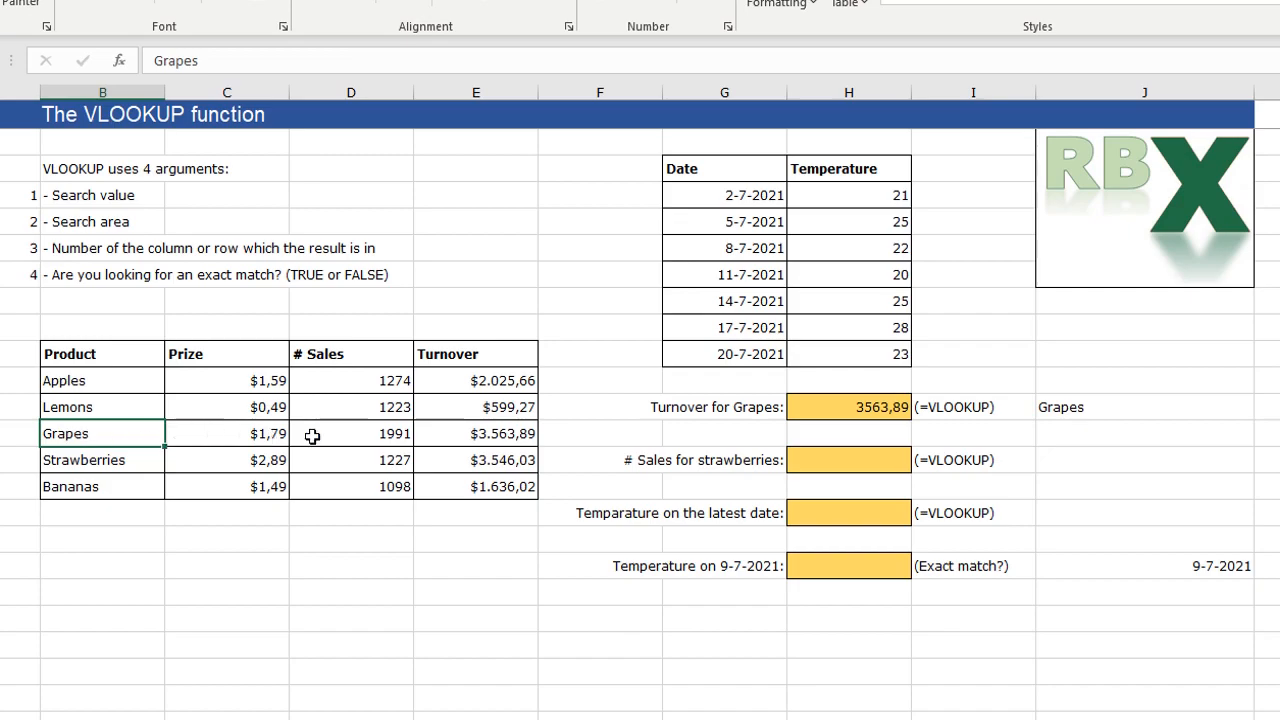
click(472, 432)
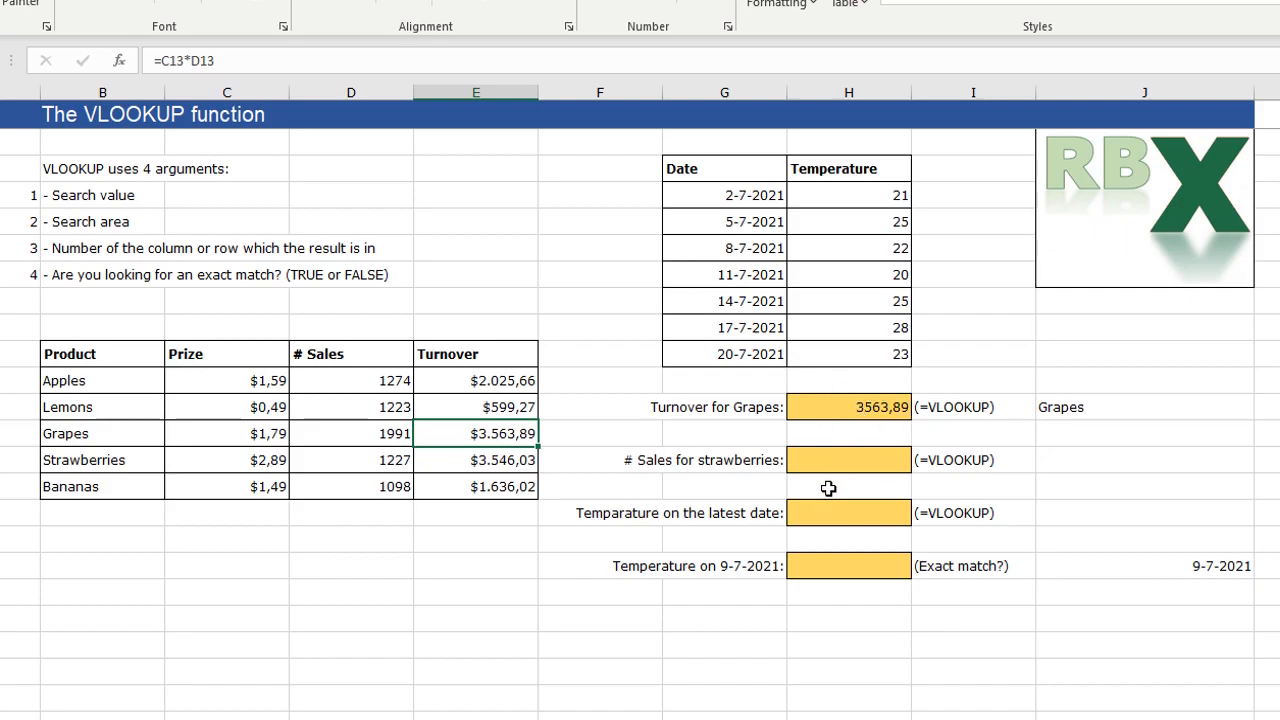
Look up the number of sales for strawberries in H14 with the exact-match formula =VLOOKUP("Strawberries";B10:E15;3;FALSE)
click(818, 462)
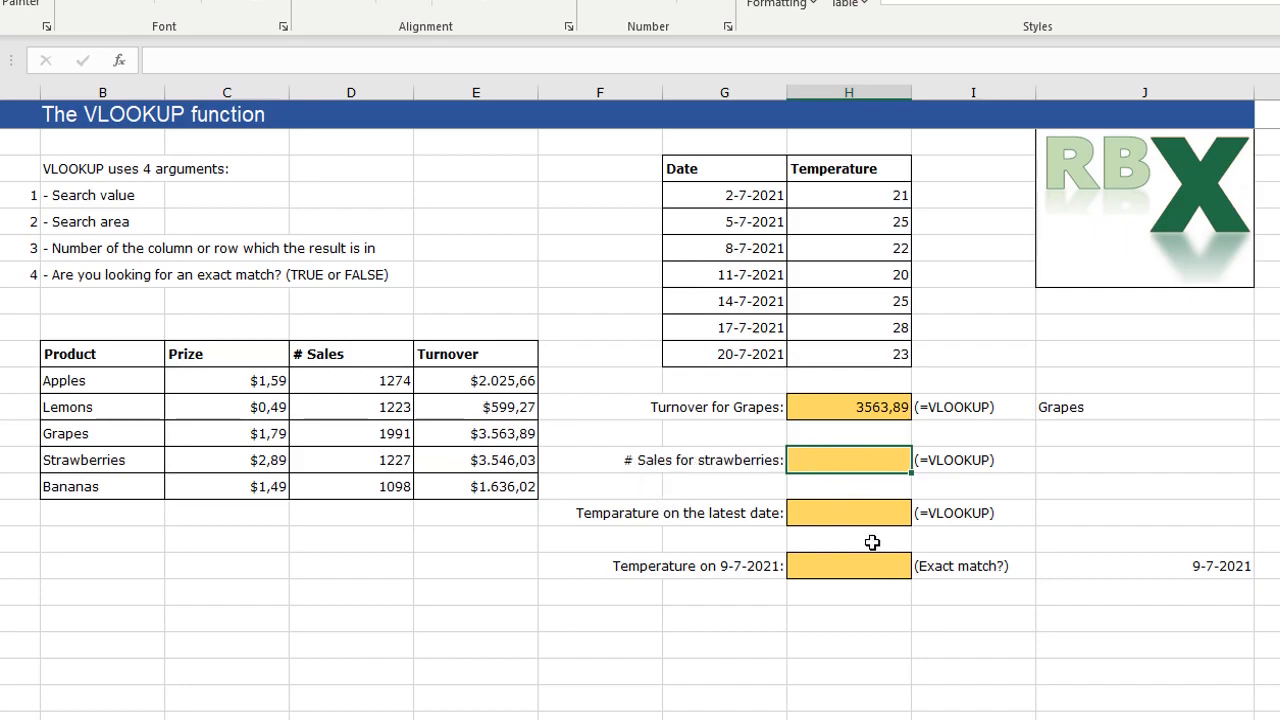
text(=)
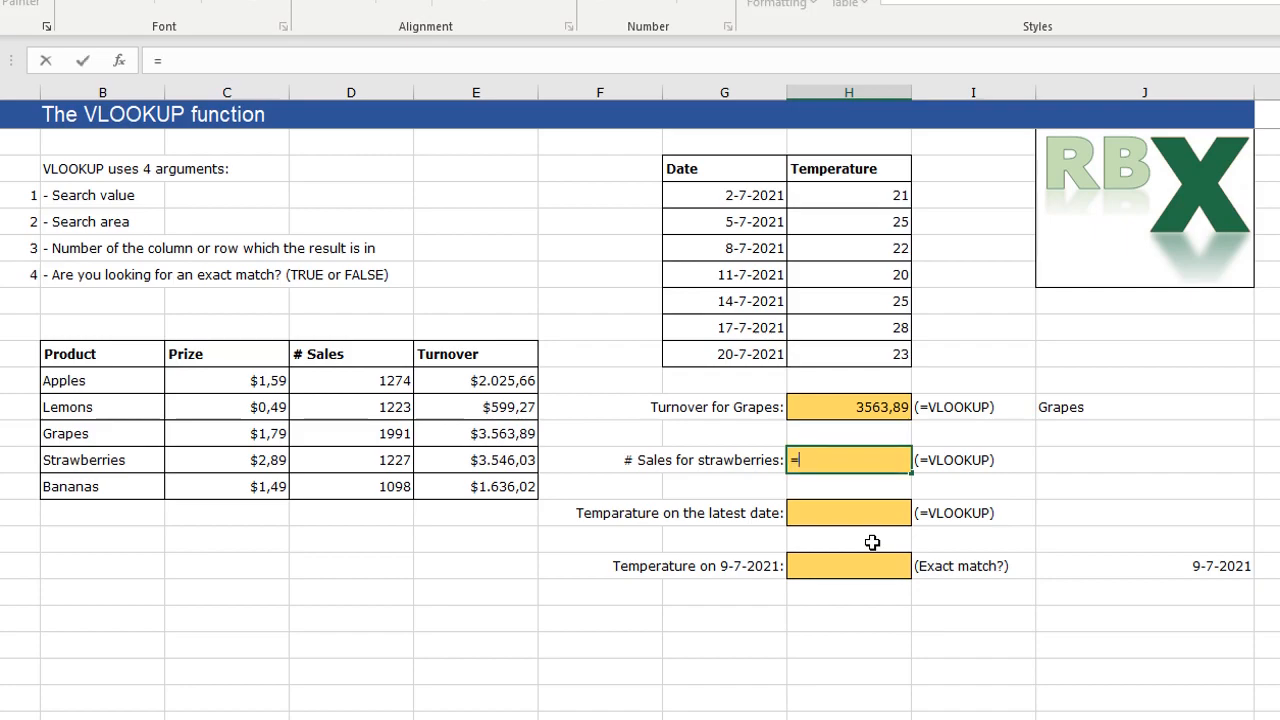
text(VLOOKU)
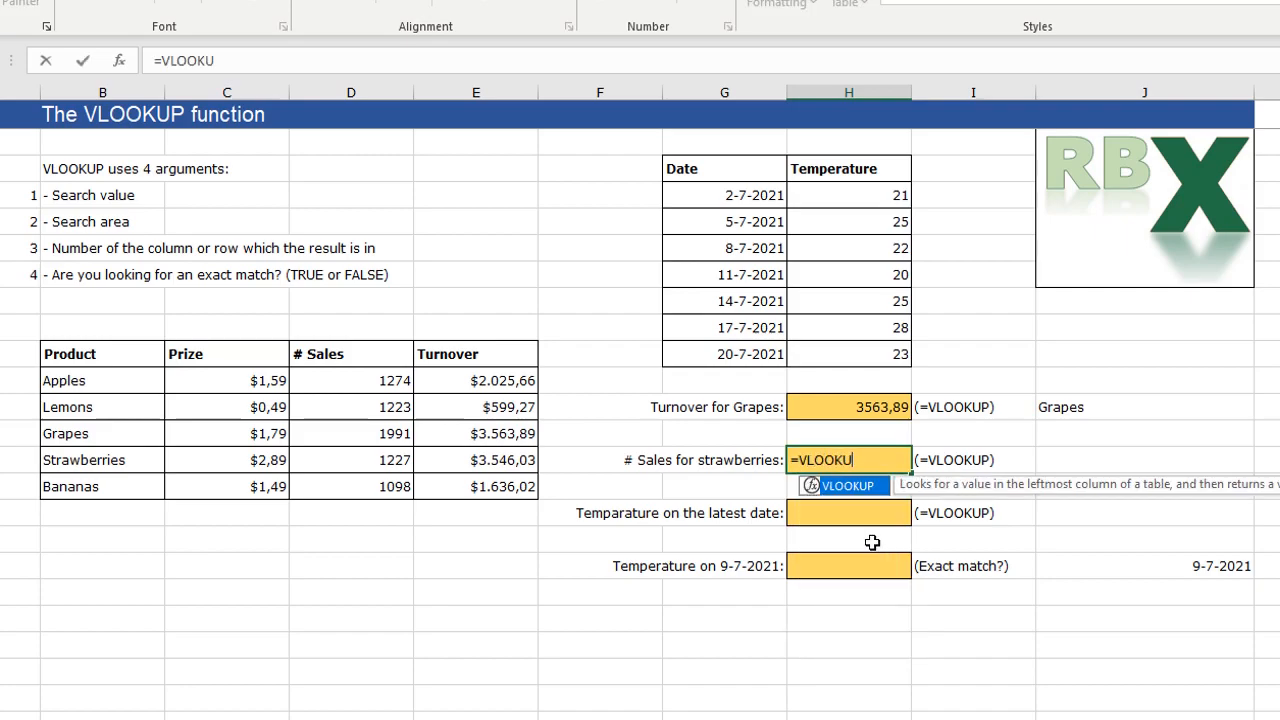
text(P()
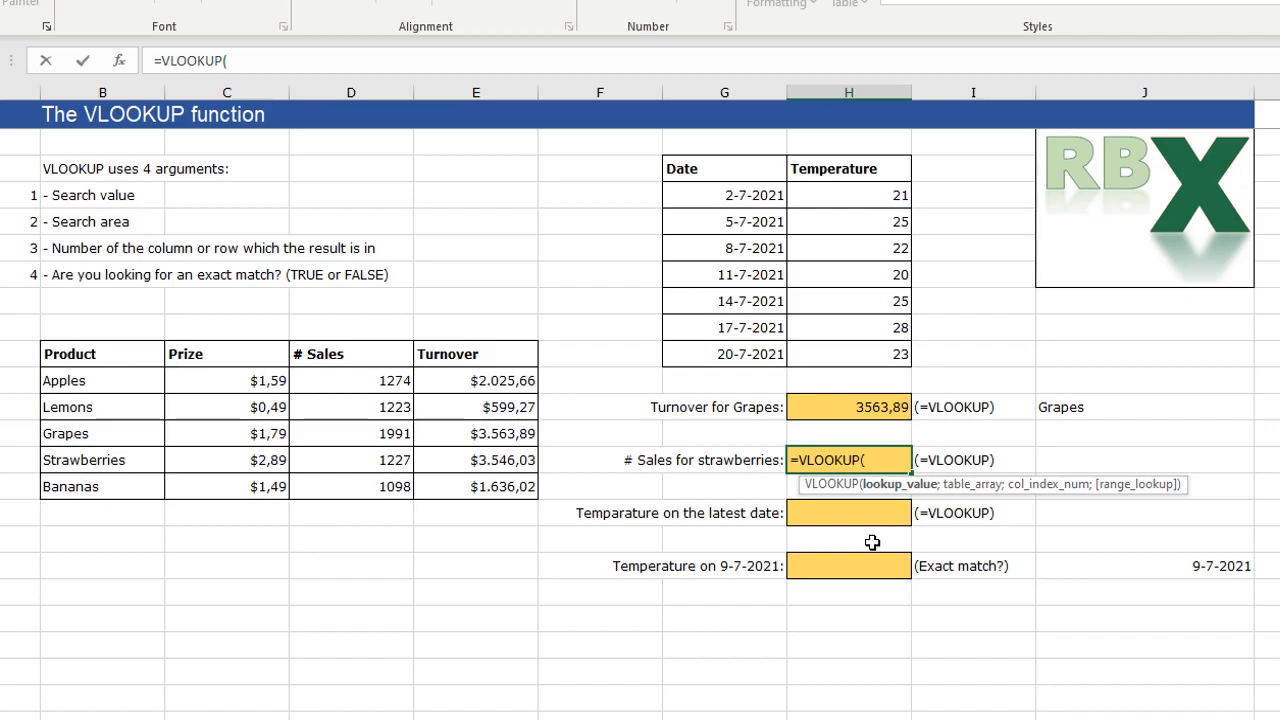
text("Straw)
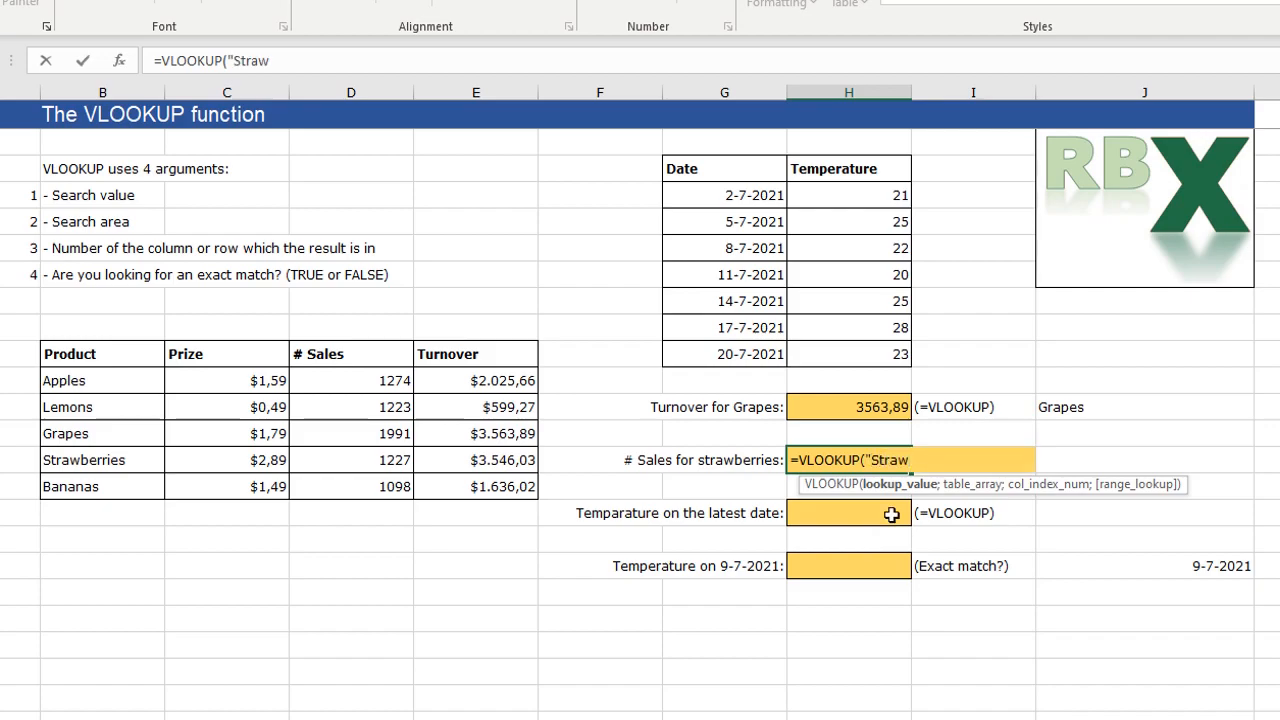
text(berries";)
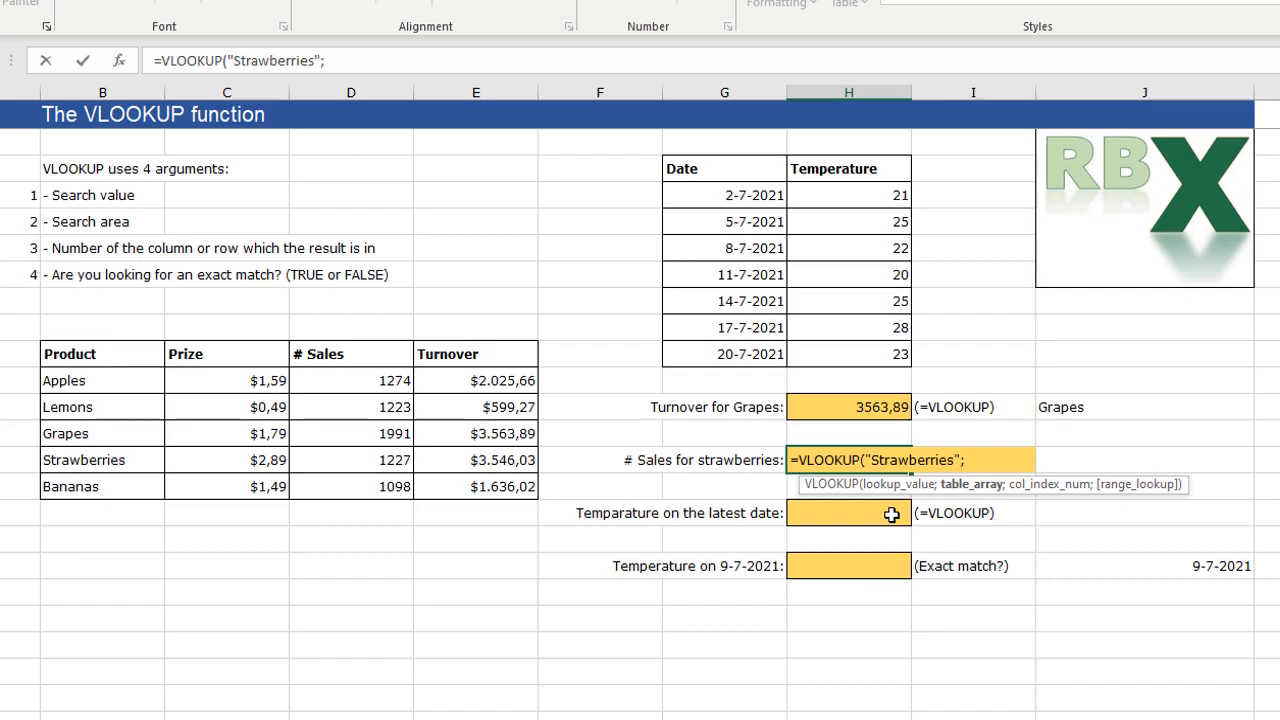
drag(123, 352, 451, 481)
text(;3)
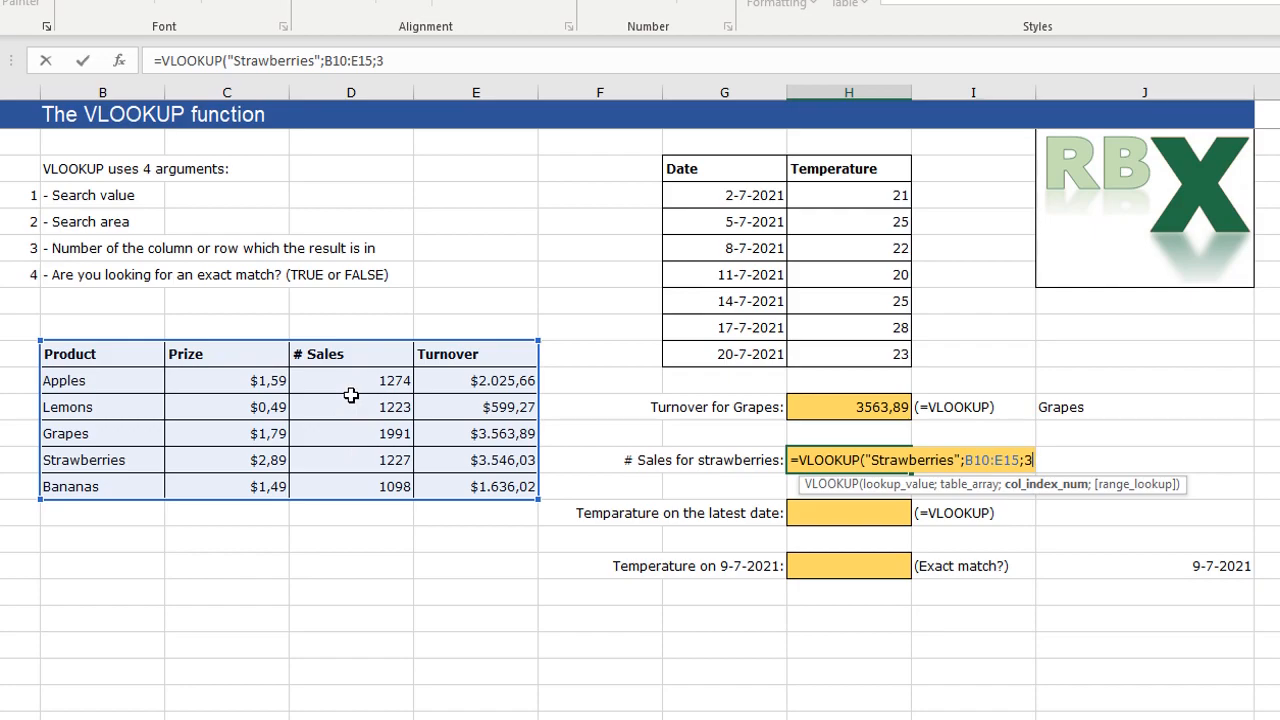
text(;T)
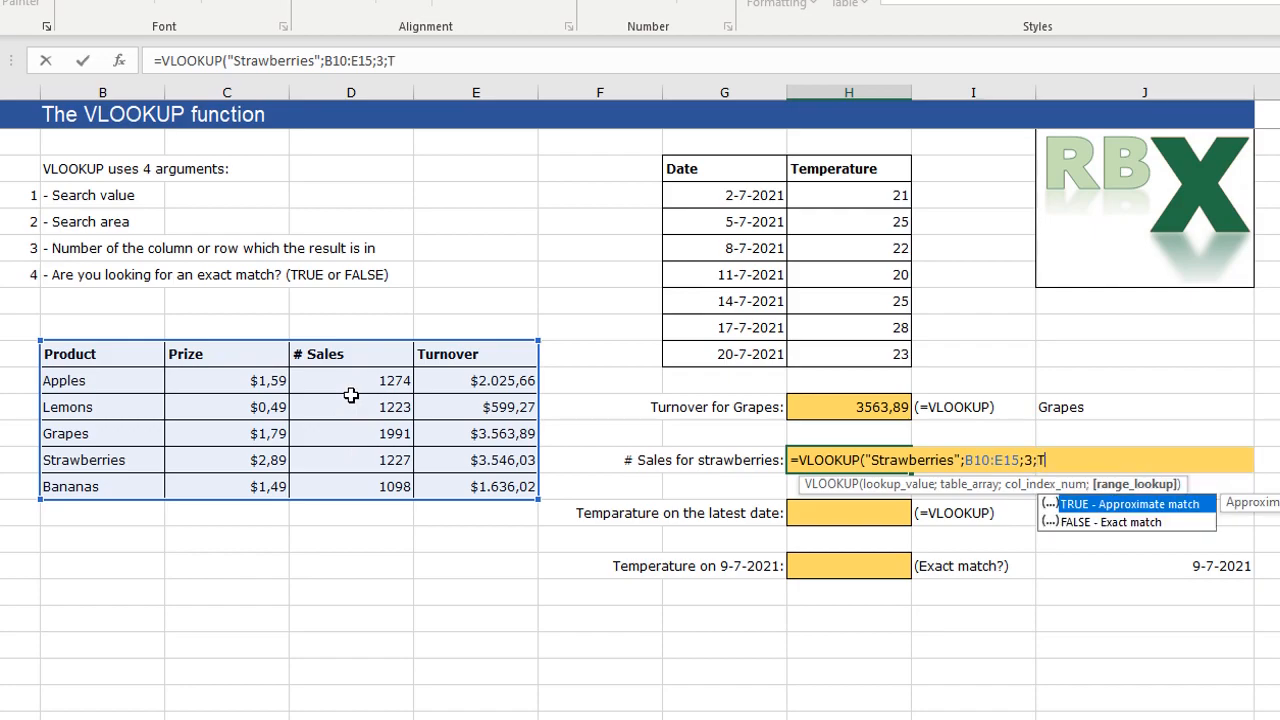
key(BackSpace)
key(BackSpace)
text(FALSE))
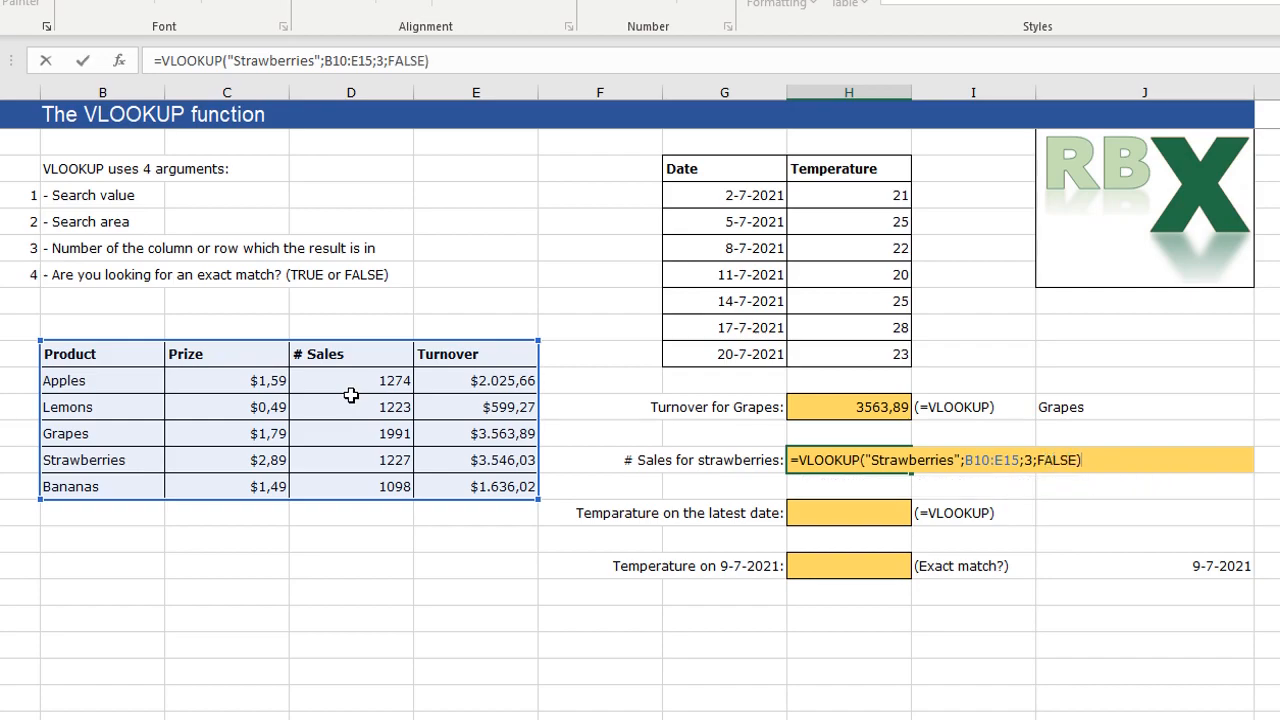
key(Return)
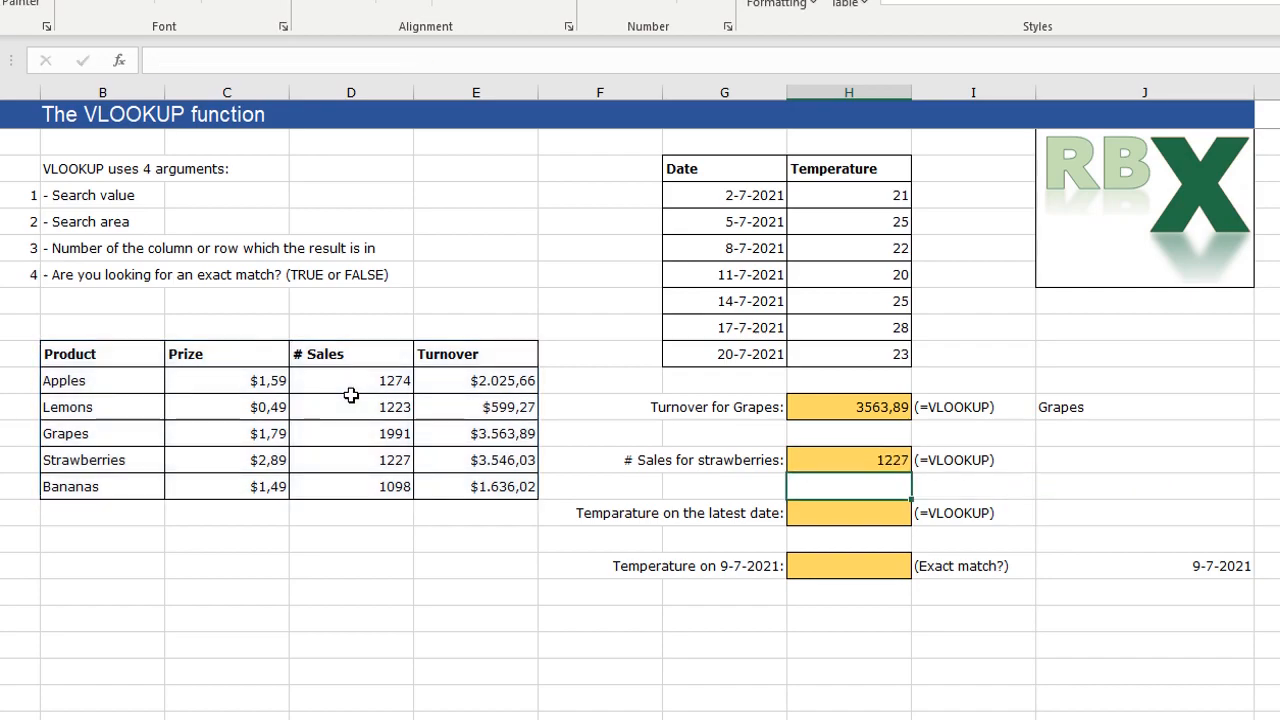
Check the strawberries sales result against the # Sales value in the Strawberries row of the product table
click(866, 460)
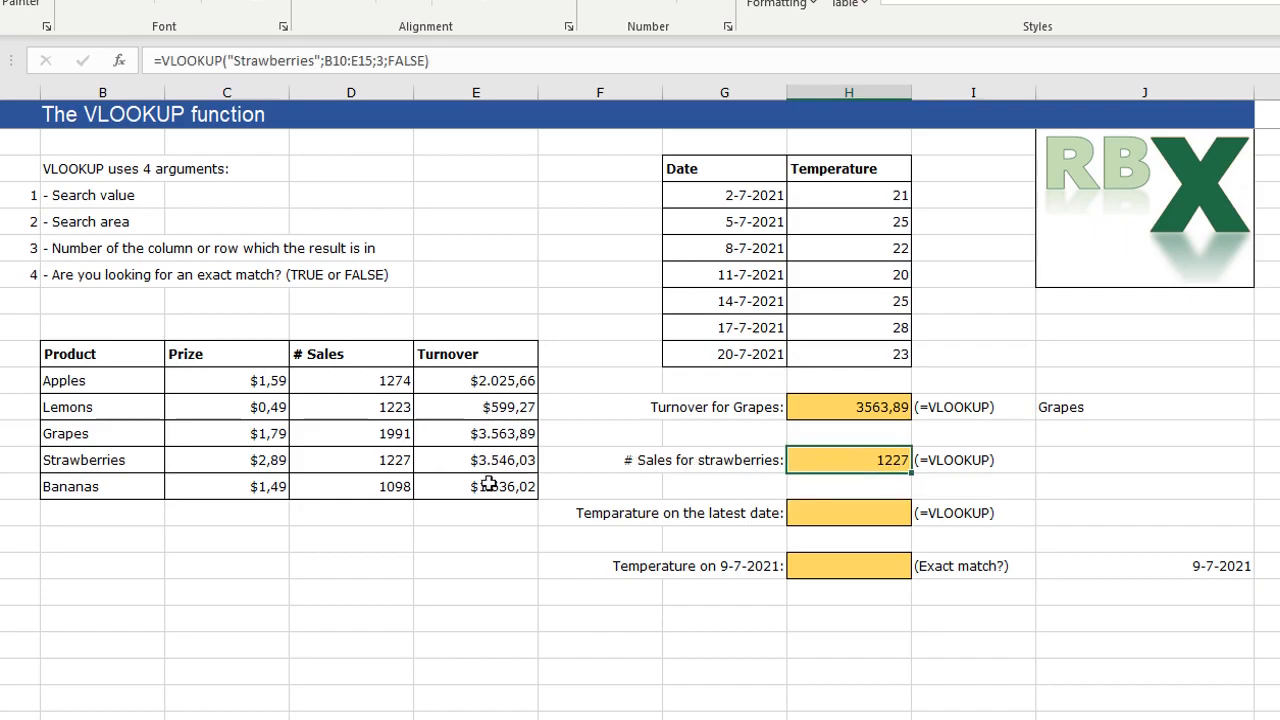
click(81, 461)
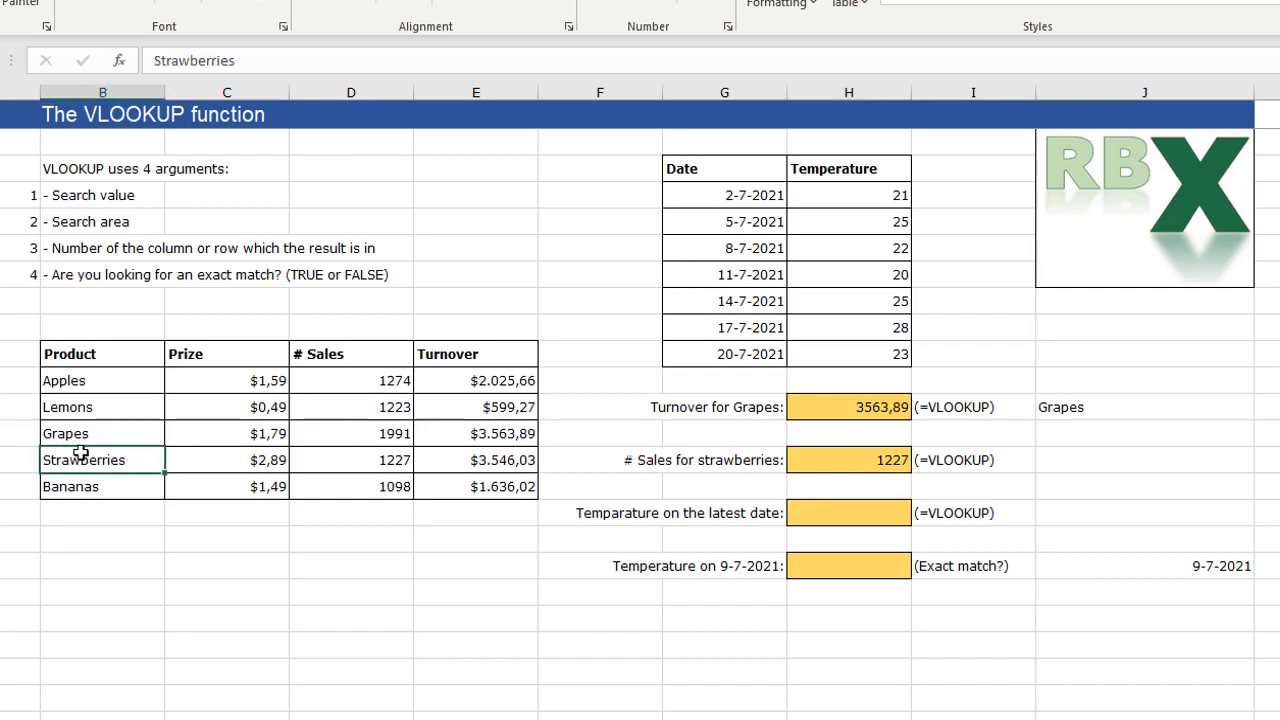
click(357, 463)
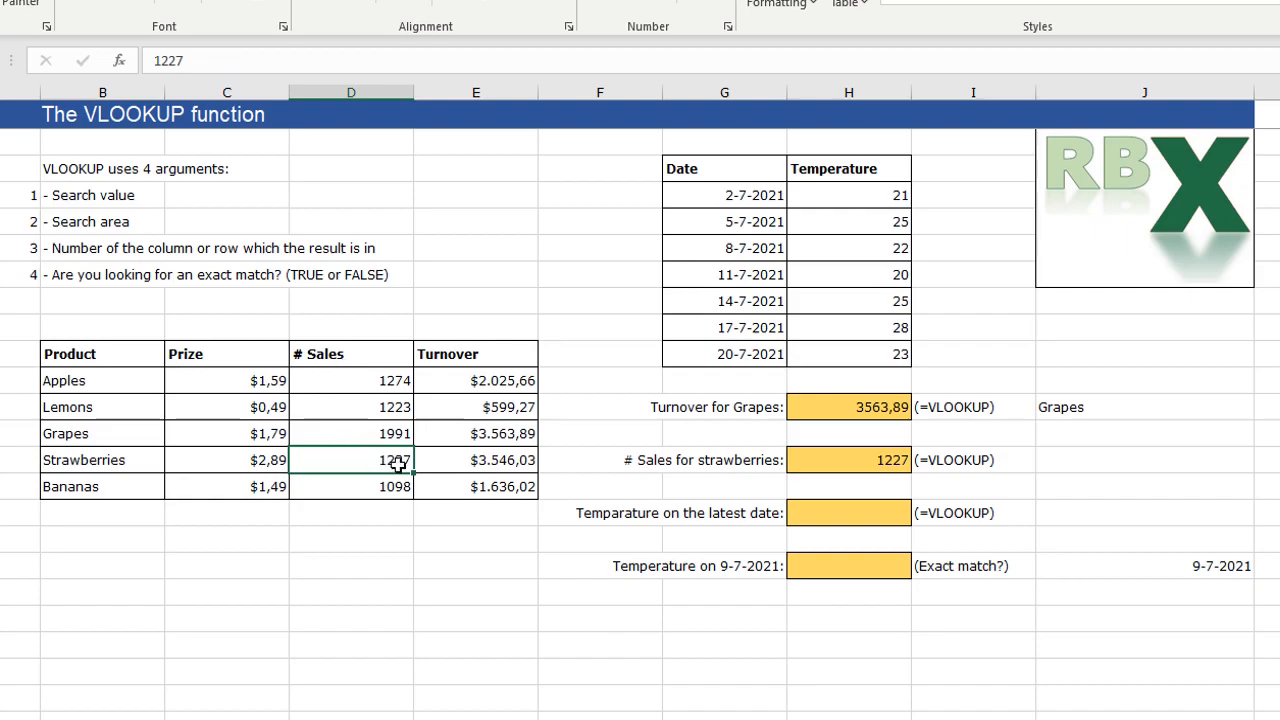
Review the search area and column number arguments in the strawberries sales formula in H14
click(870, 466)
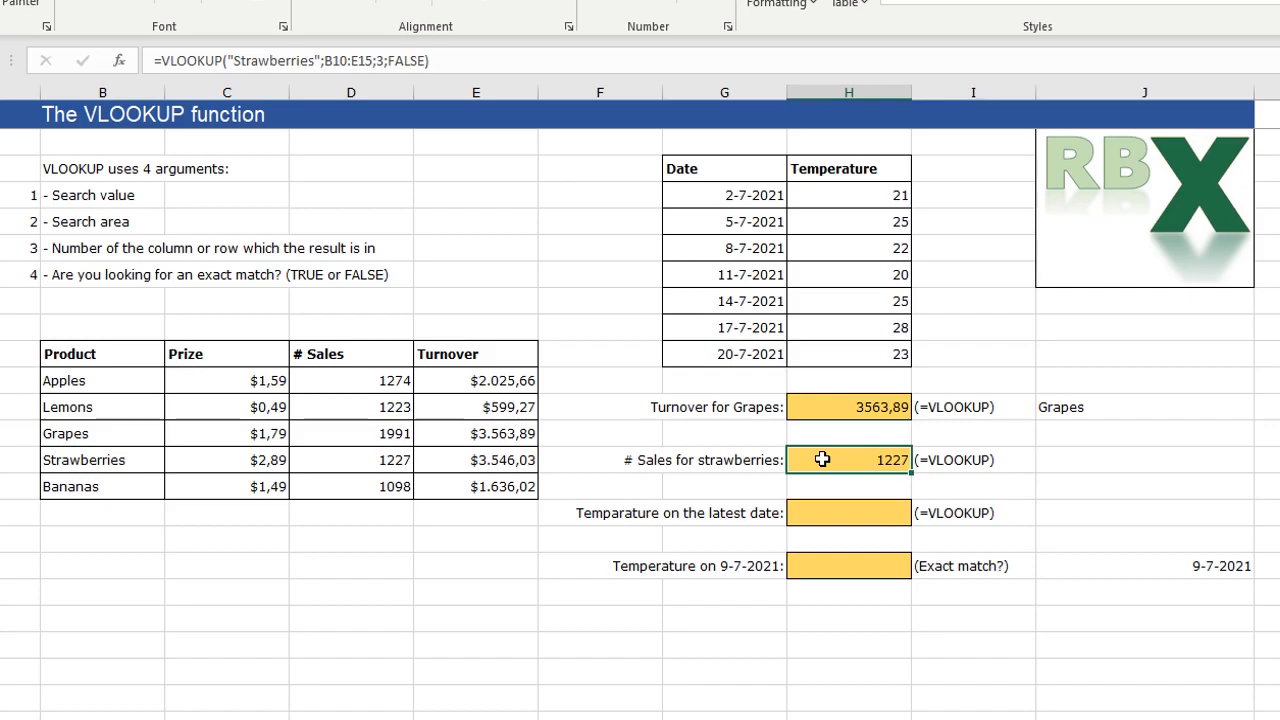
click(413, 62)
click(380, 61)
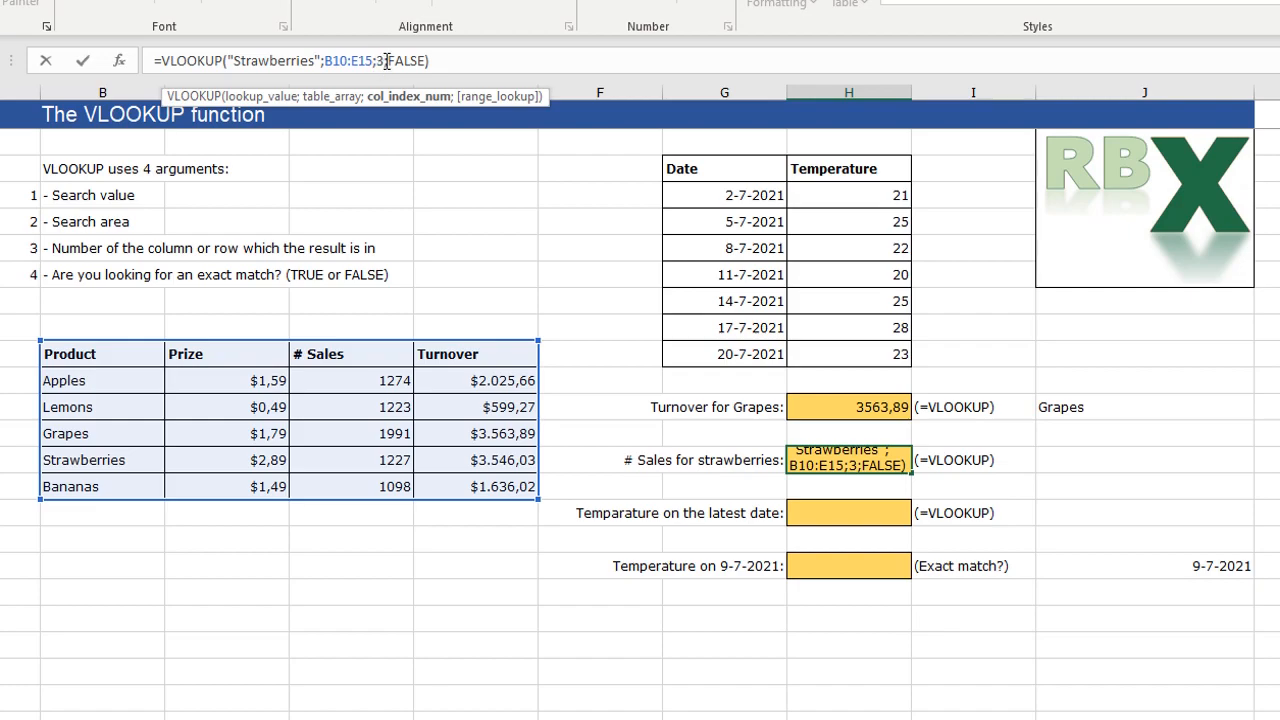
click(350, 61)
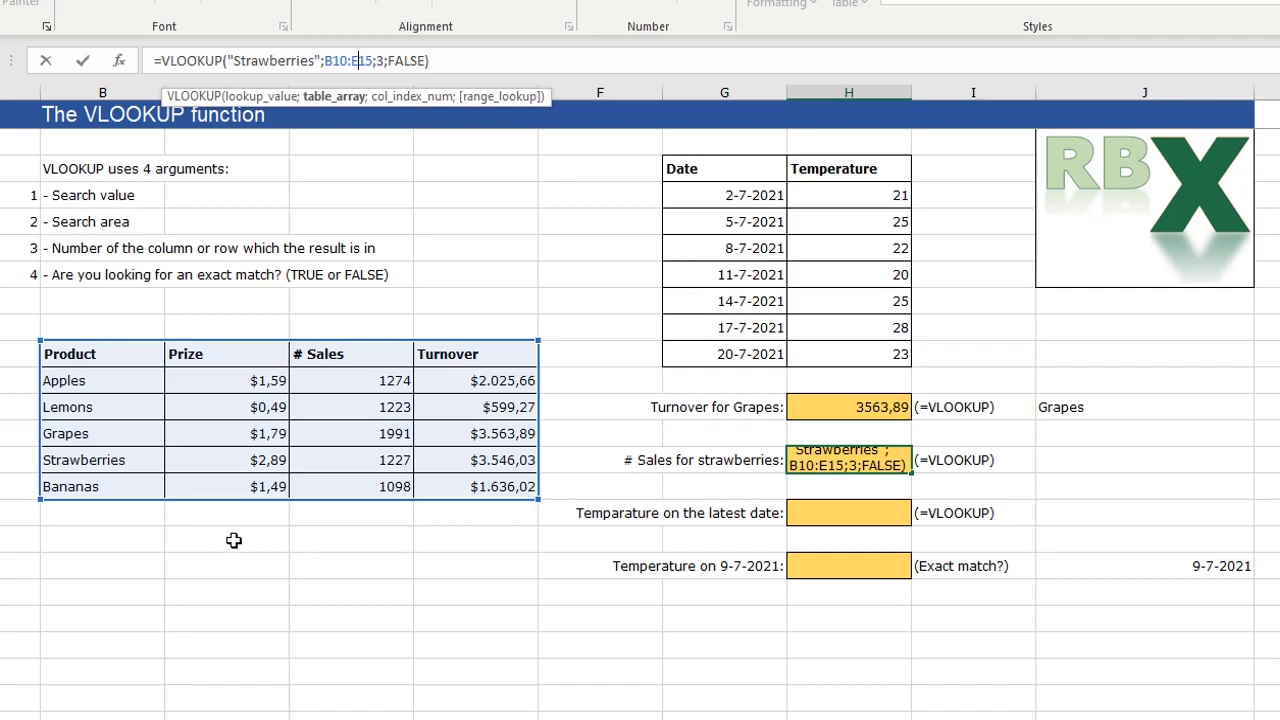
key(Return)
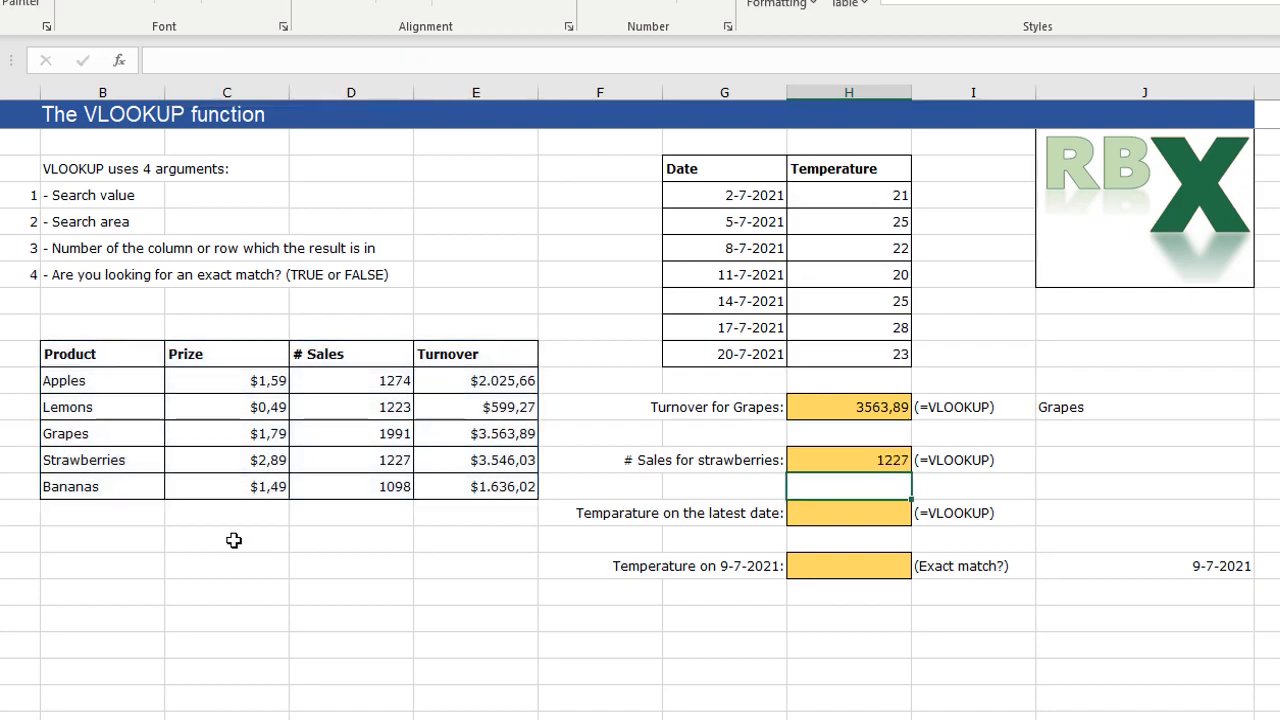
click(857, 644)
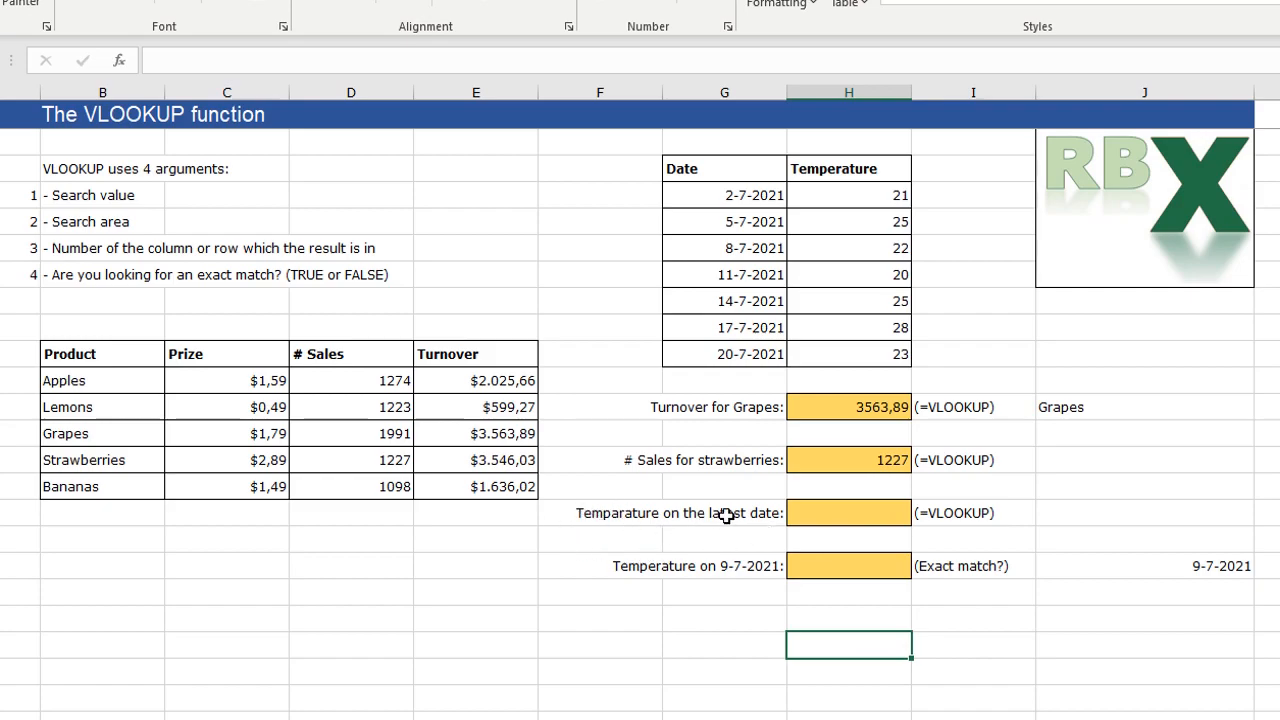
Look up the temperature on the latest date in H16 with the exact-match formula =VLOOKUP(MAX(G4:G10);G4:H10;2;FALSE)
drag(735, 195, 840, 362)
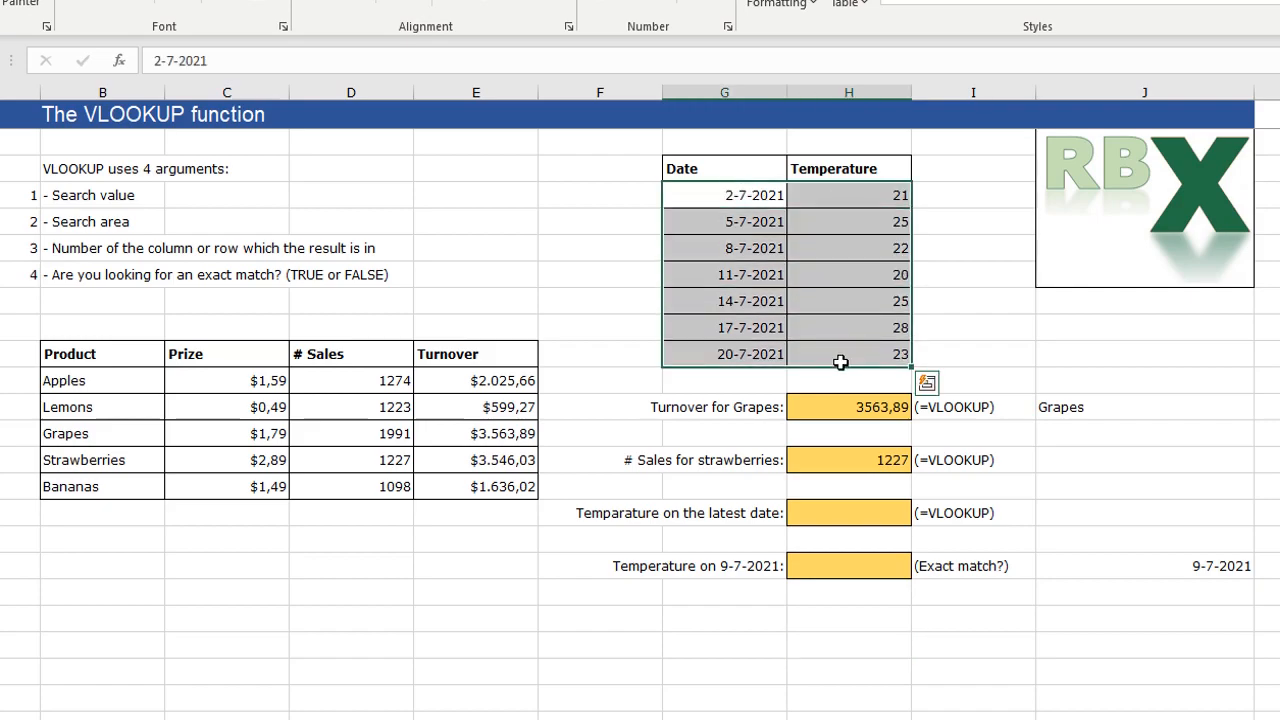
click(851, 513)
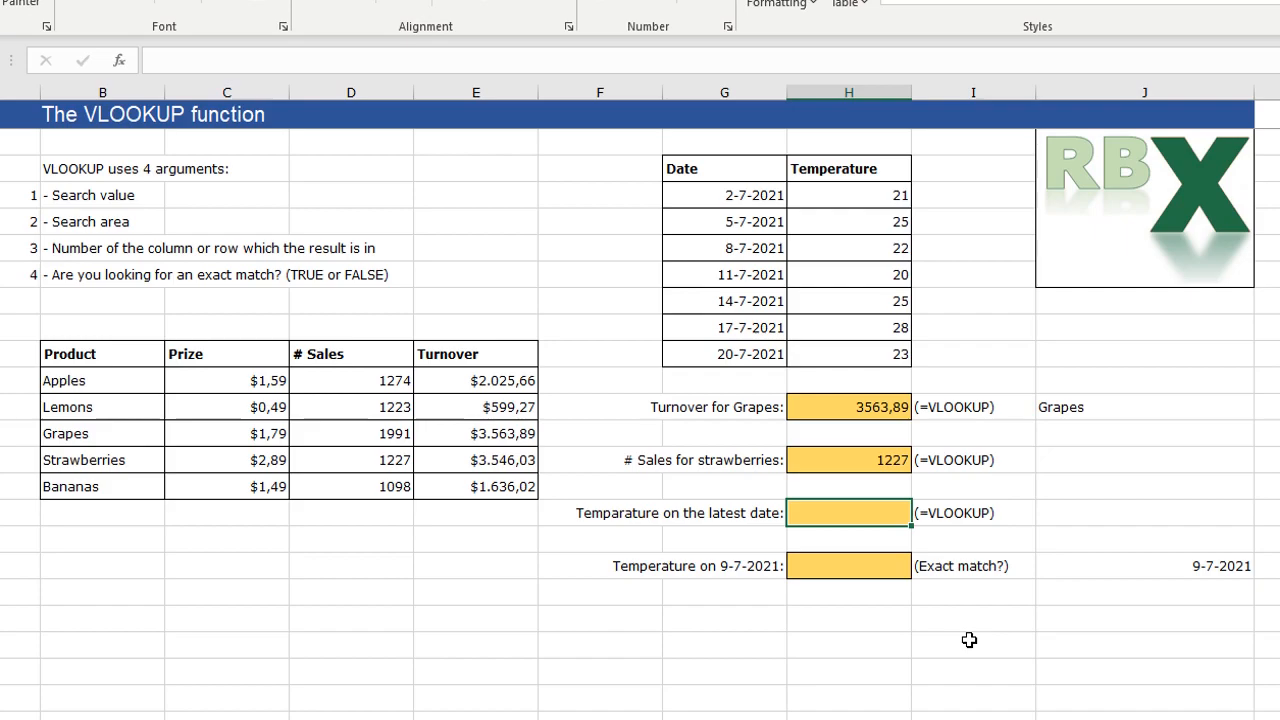
text(=)
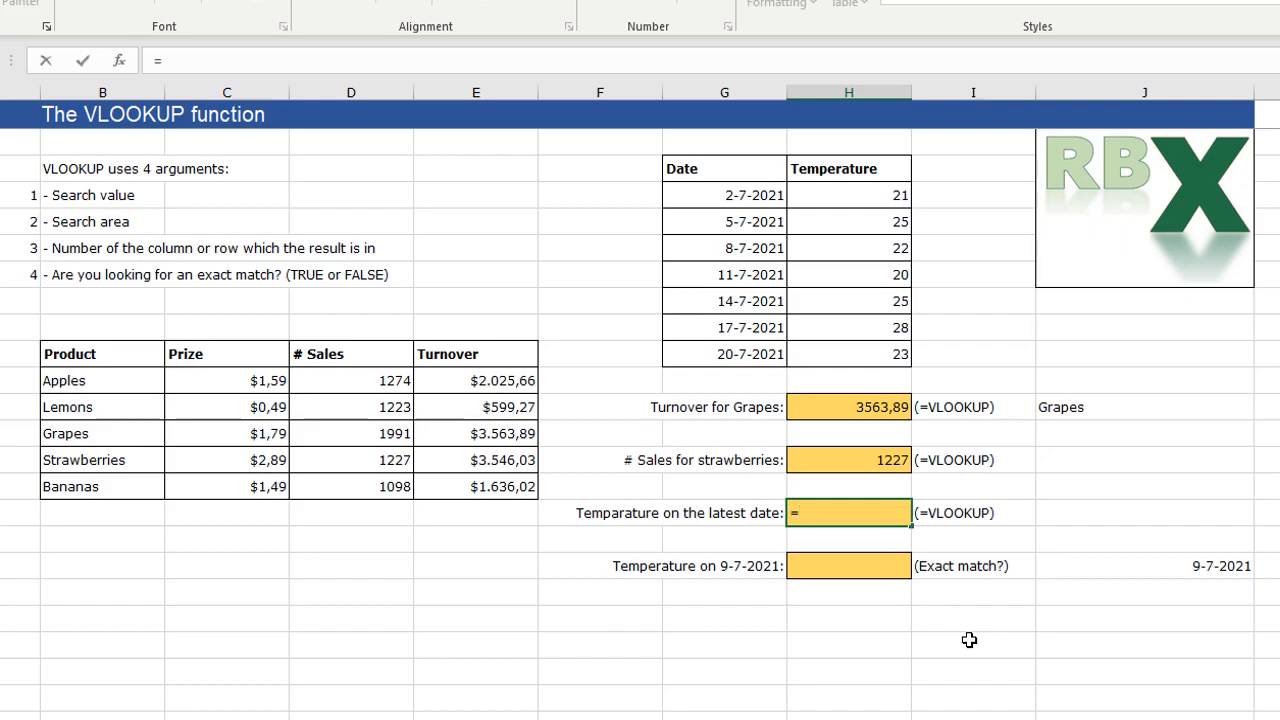
text(VLOO)
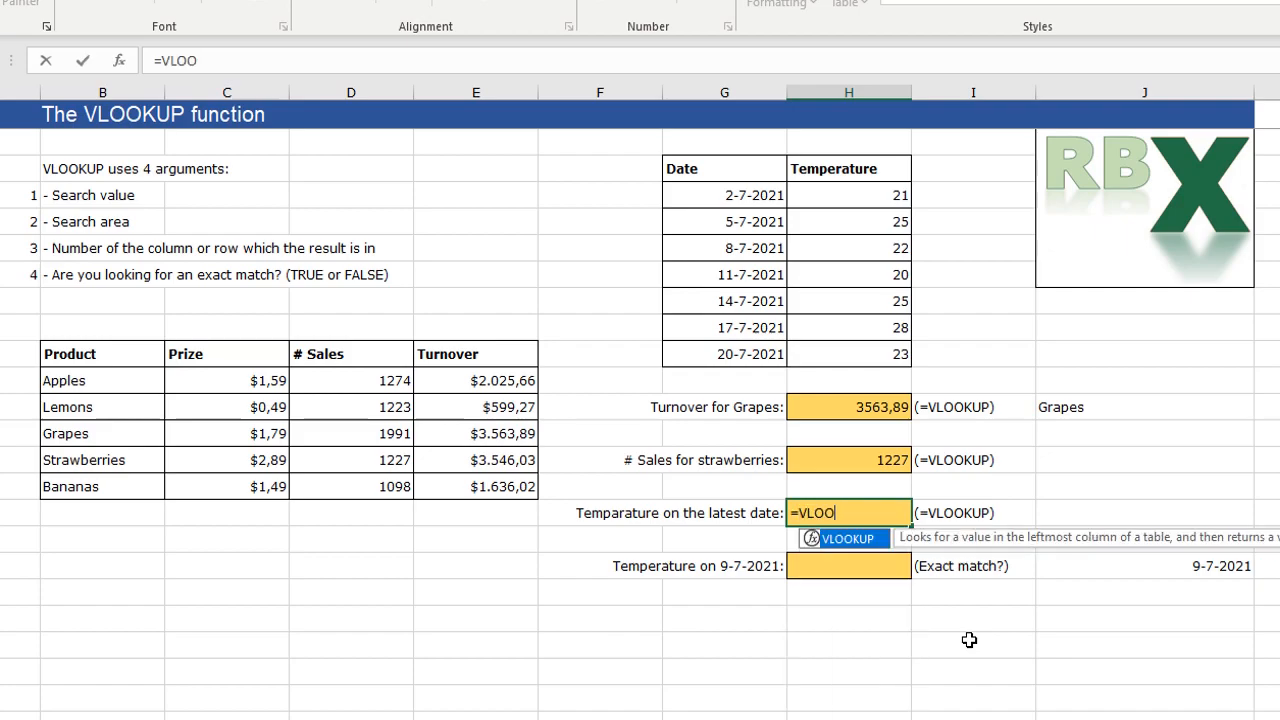
text(KUP()
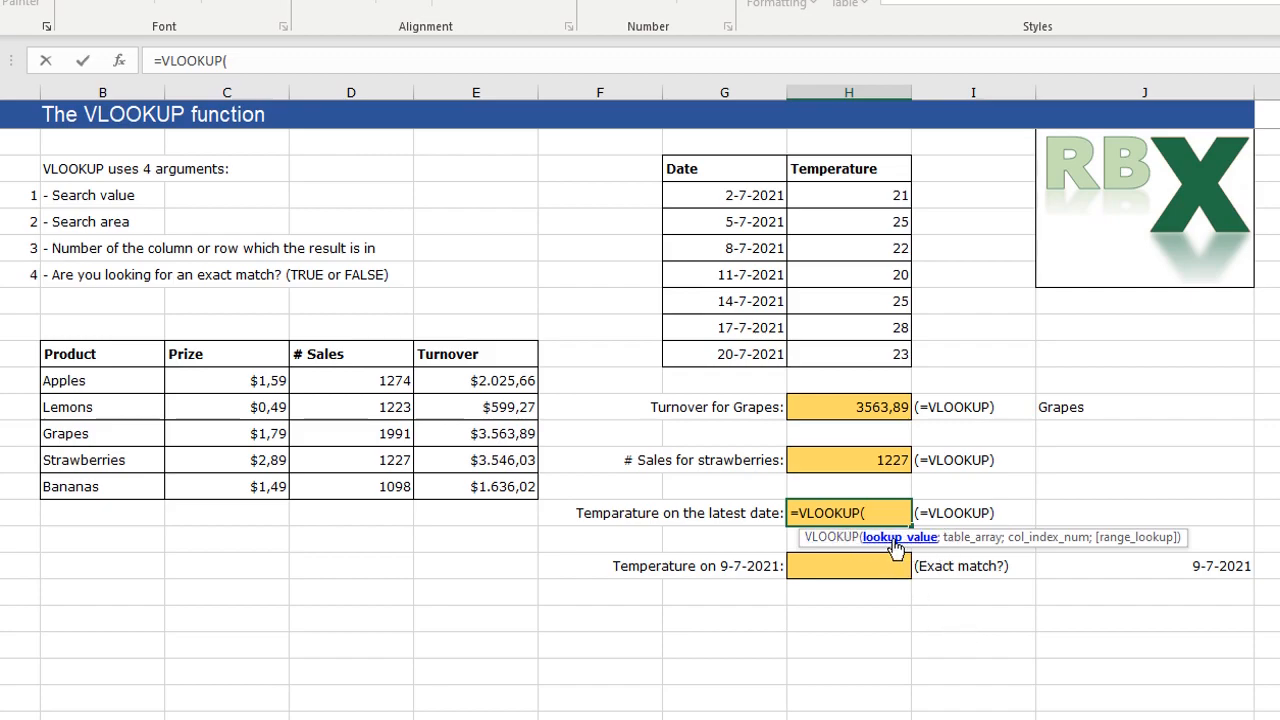
text(MAX)
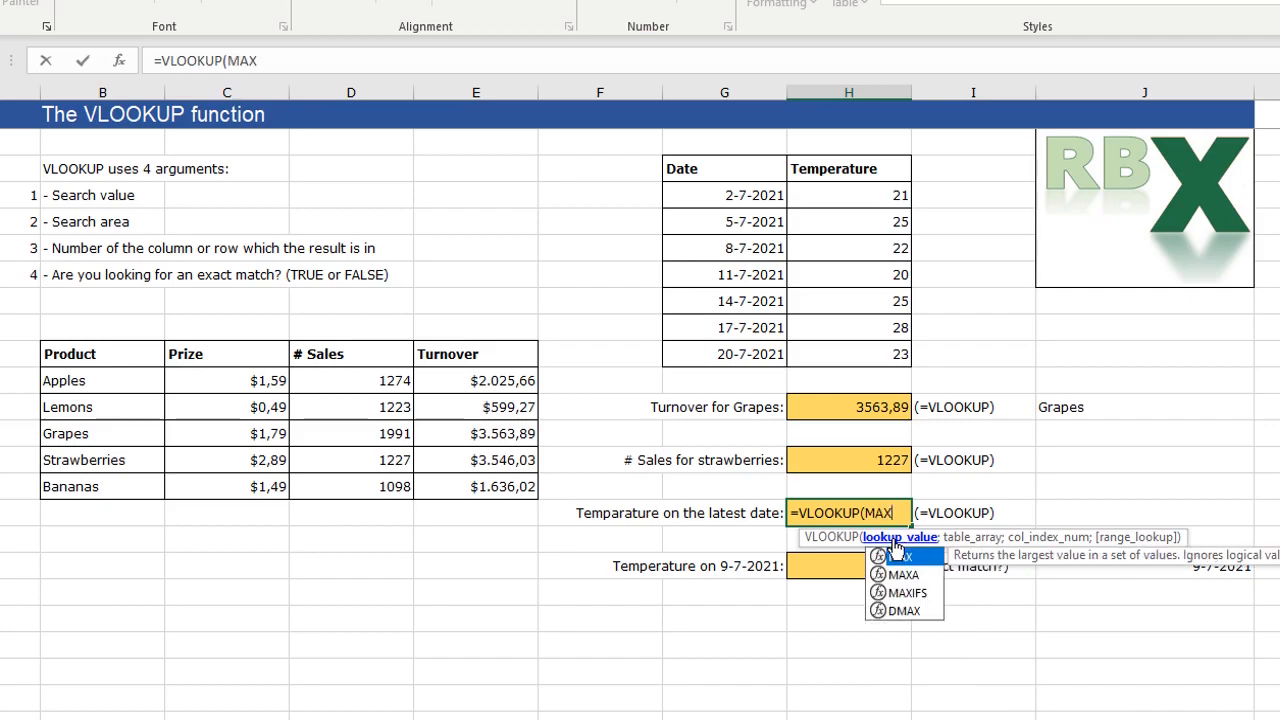
text(()
drag(750, 195, 741, 354)
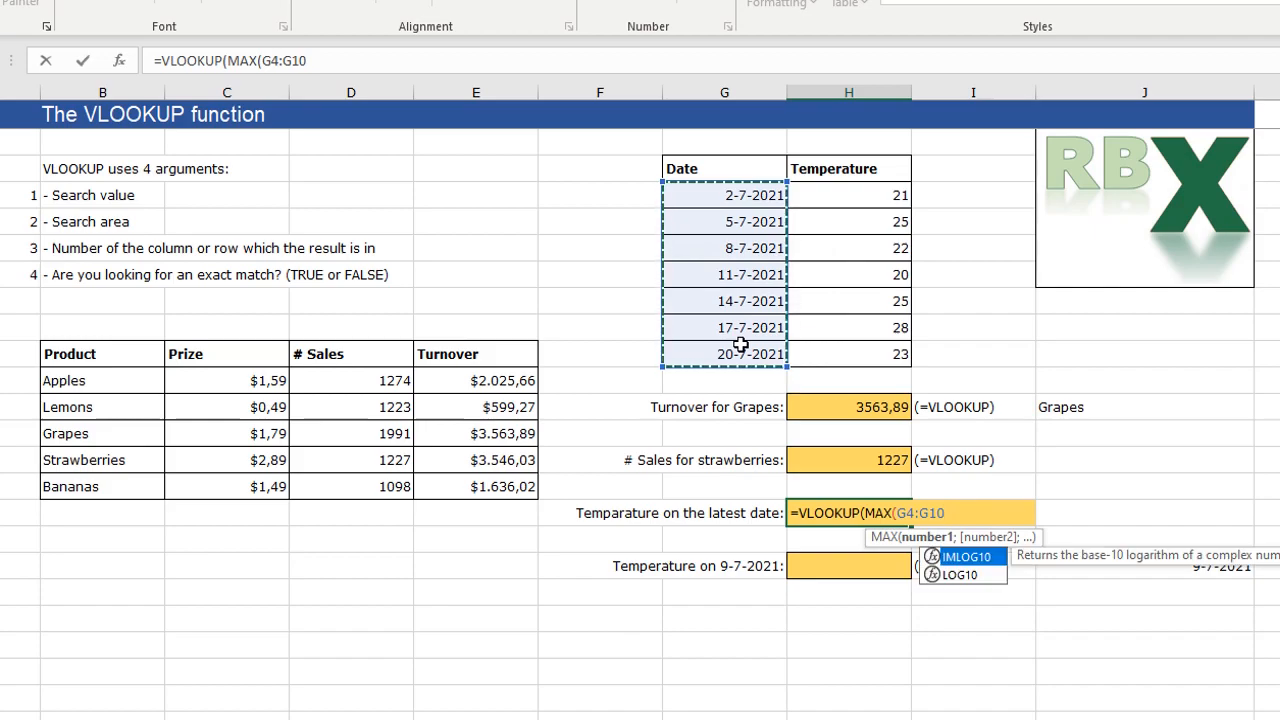
text())
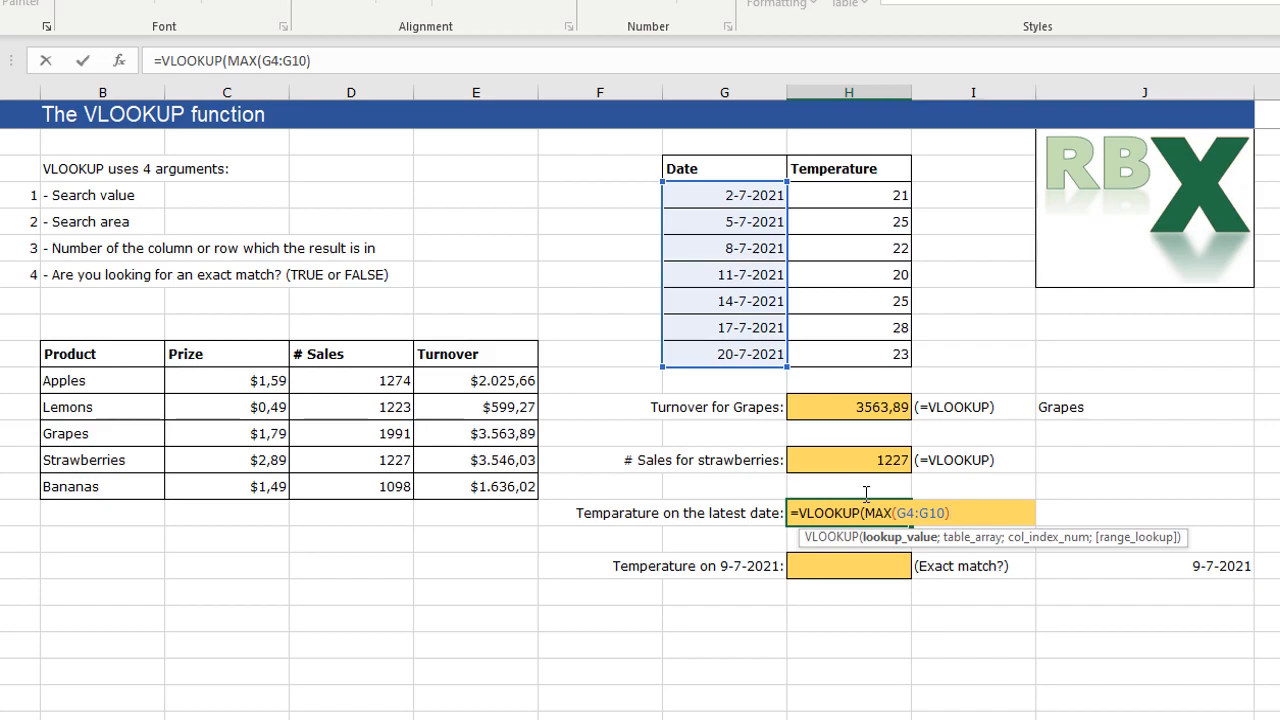
text(;)
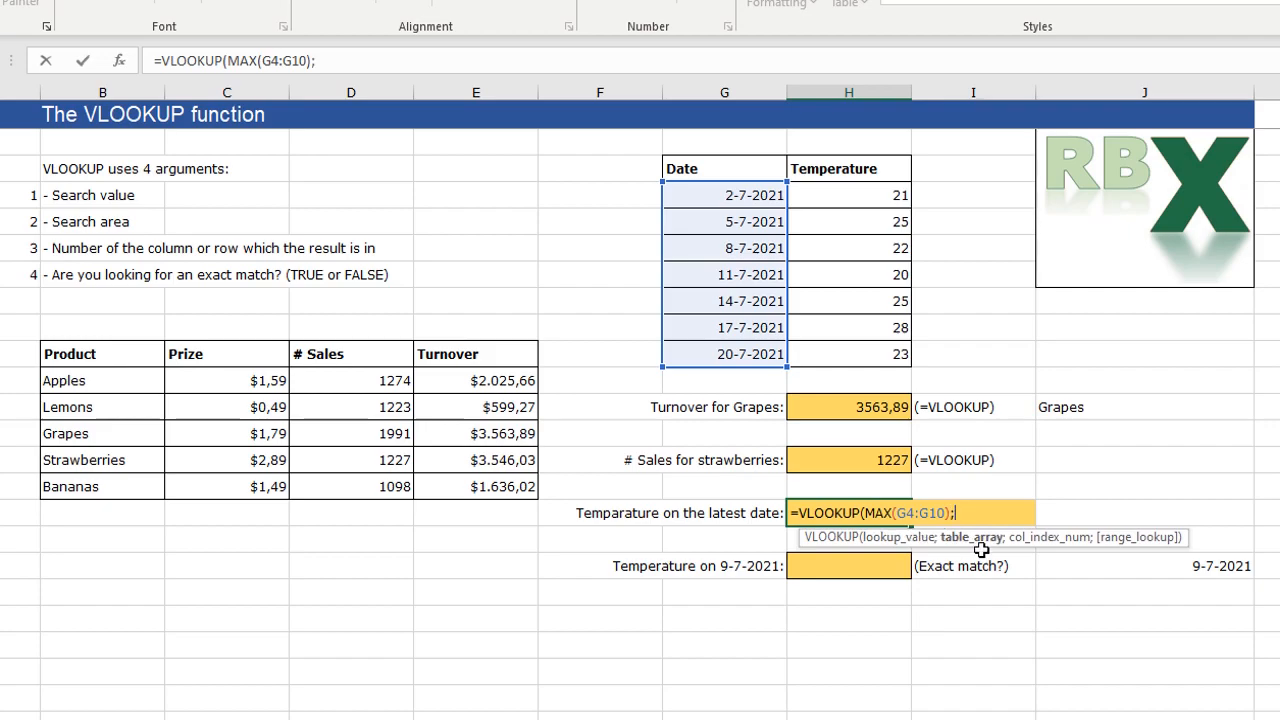
drag(733, 195, 838, 366)
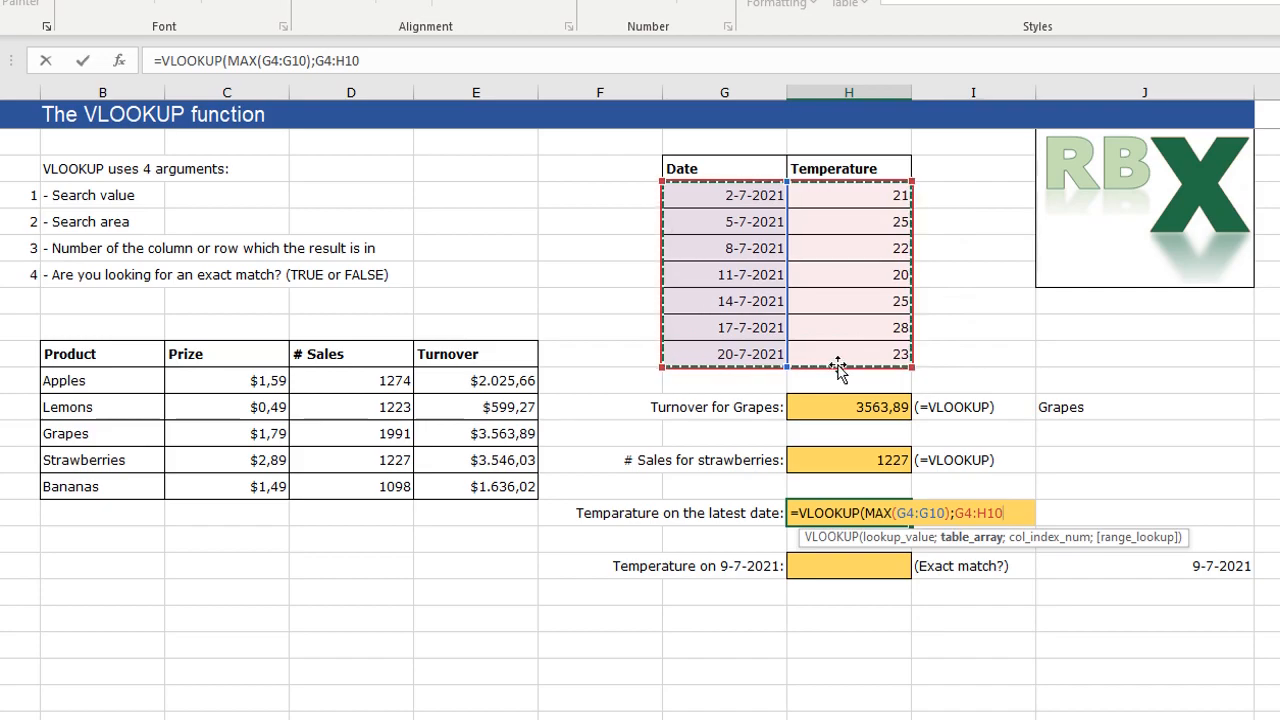
text(;)
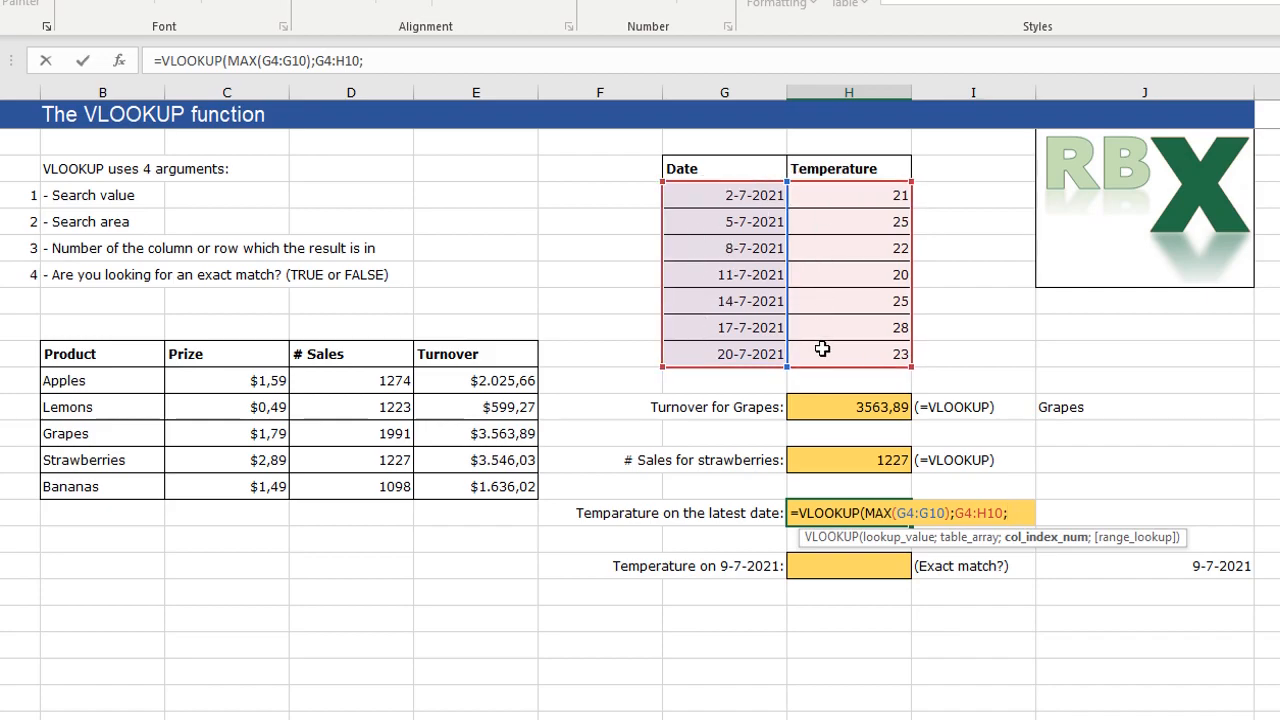
text(2;FALSE)
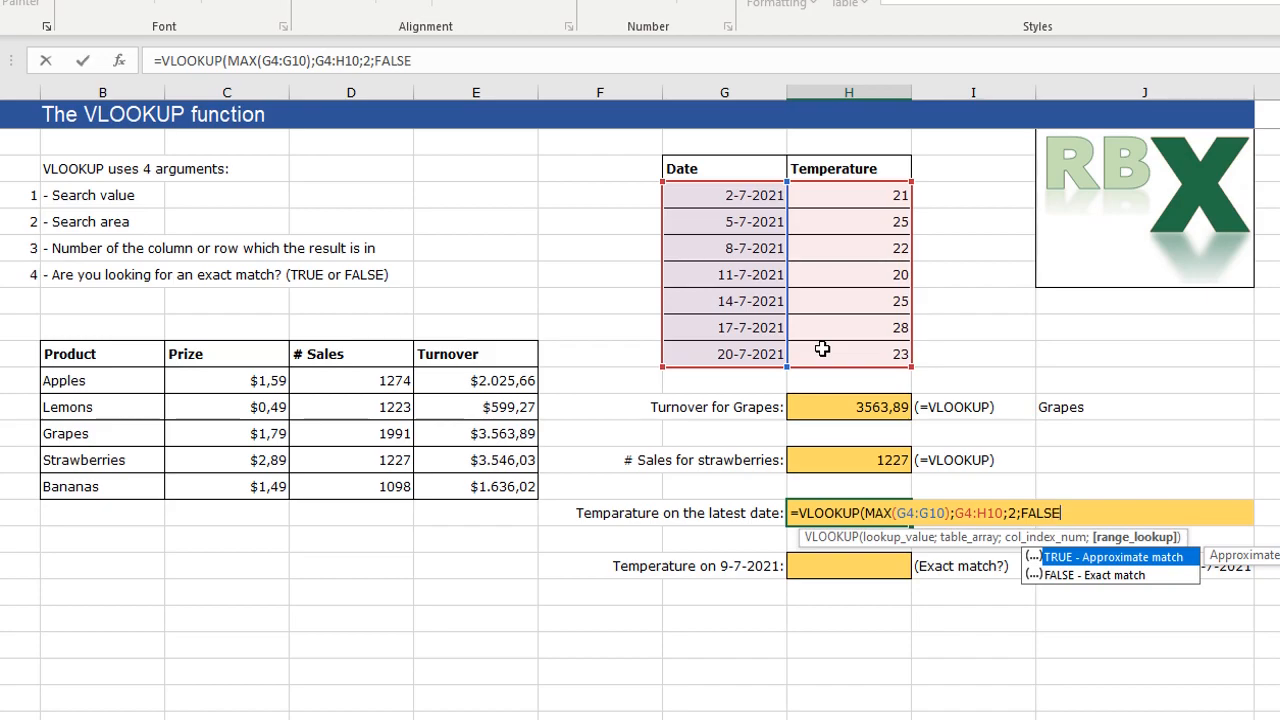
text())
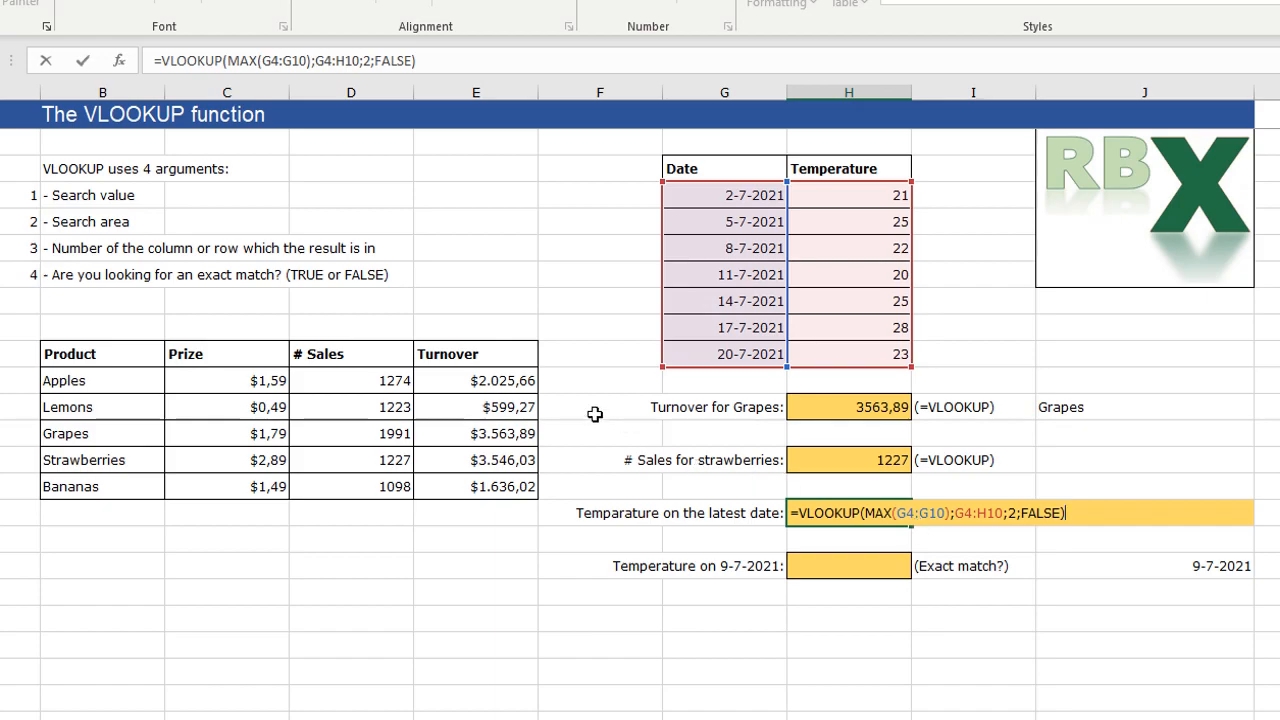
key(Return)
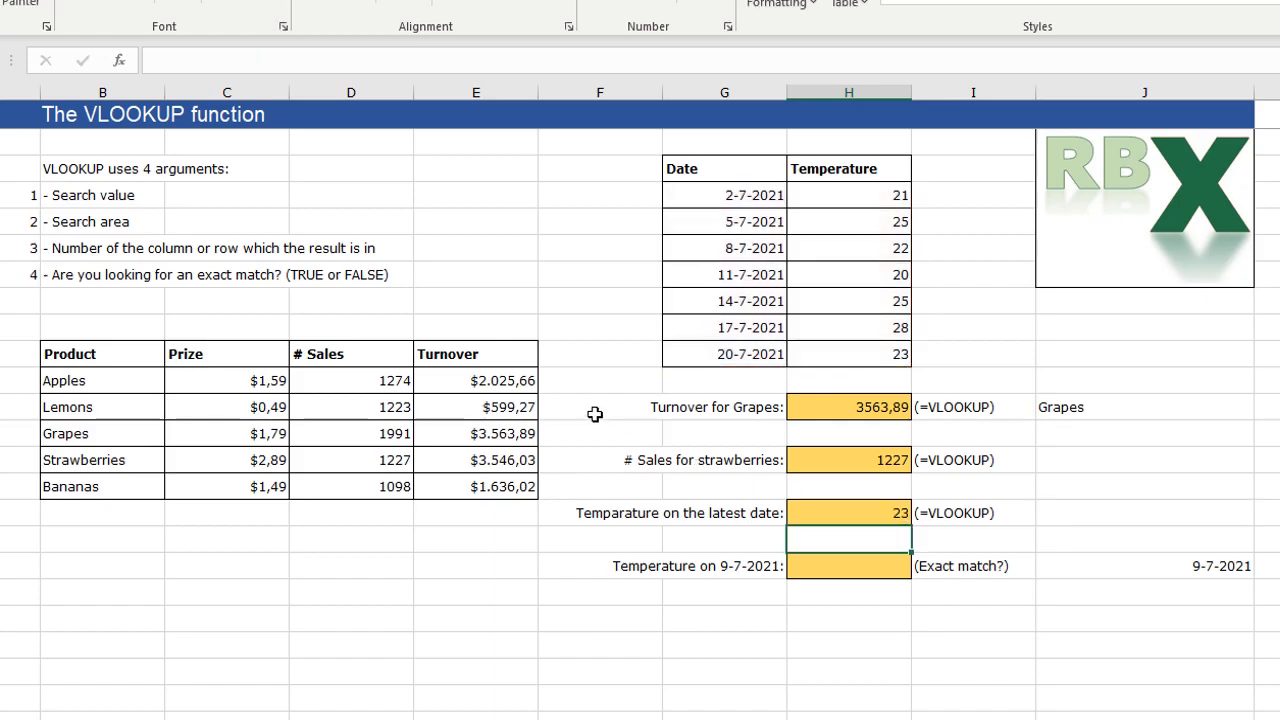
Check the latest-date result in H16 against the Temperature value in the 20-7-2021 row of the date table
click(869, 358)
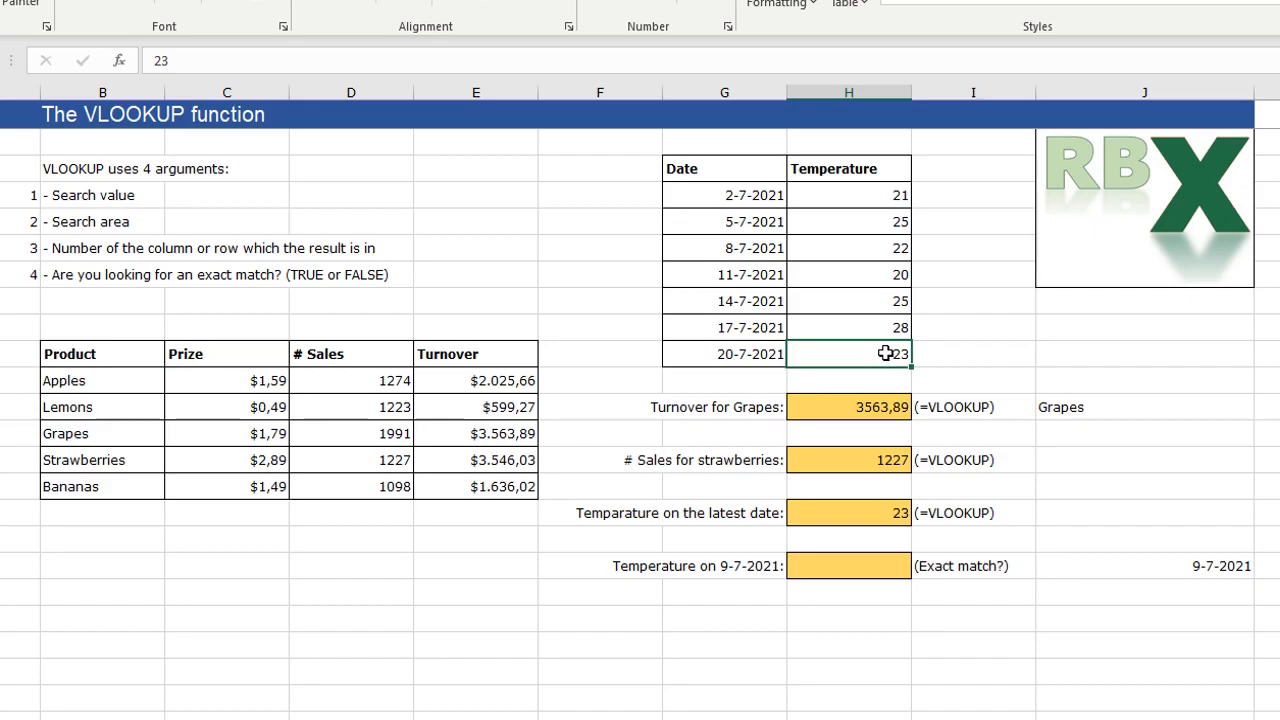
click(876, 514)
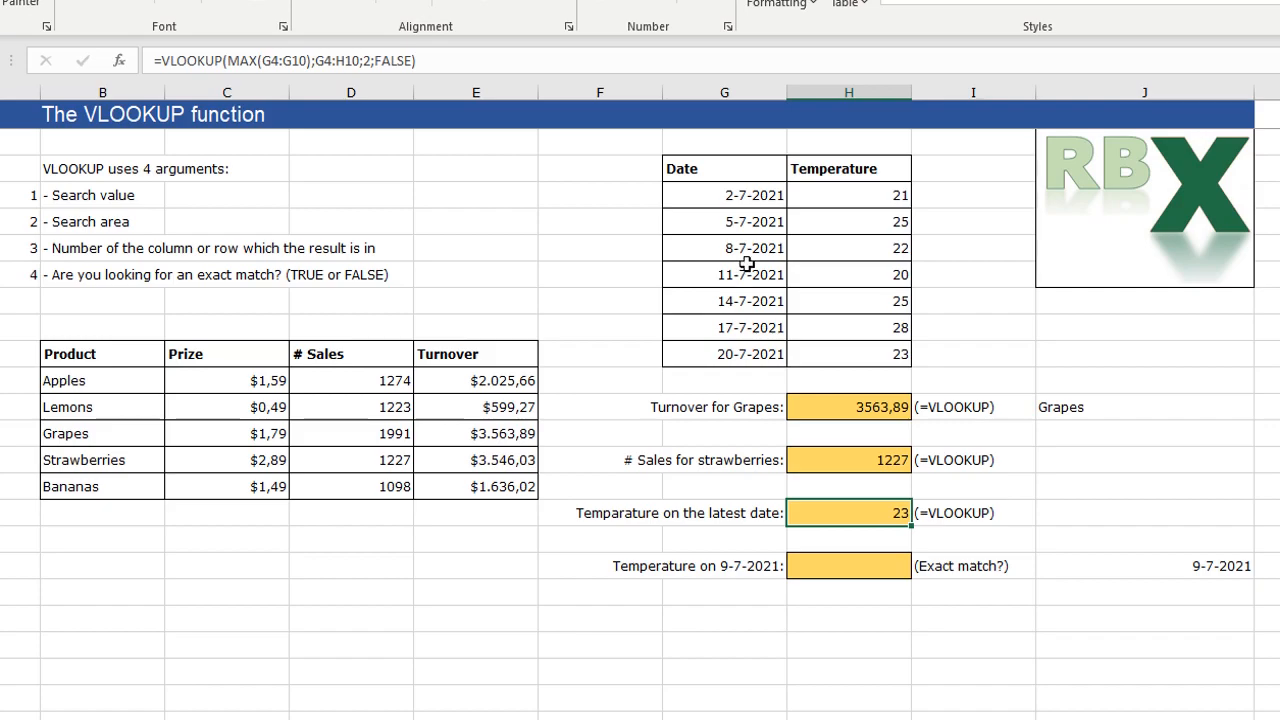
Look up the temperature on 9-7-2021 in H18 with the approximate-match formula =VLOOKUP(J18;G4:H10;2;TRUE)
click(849, 568)
text(=)
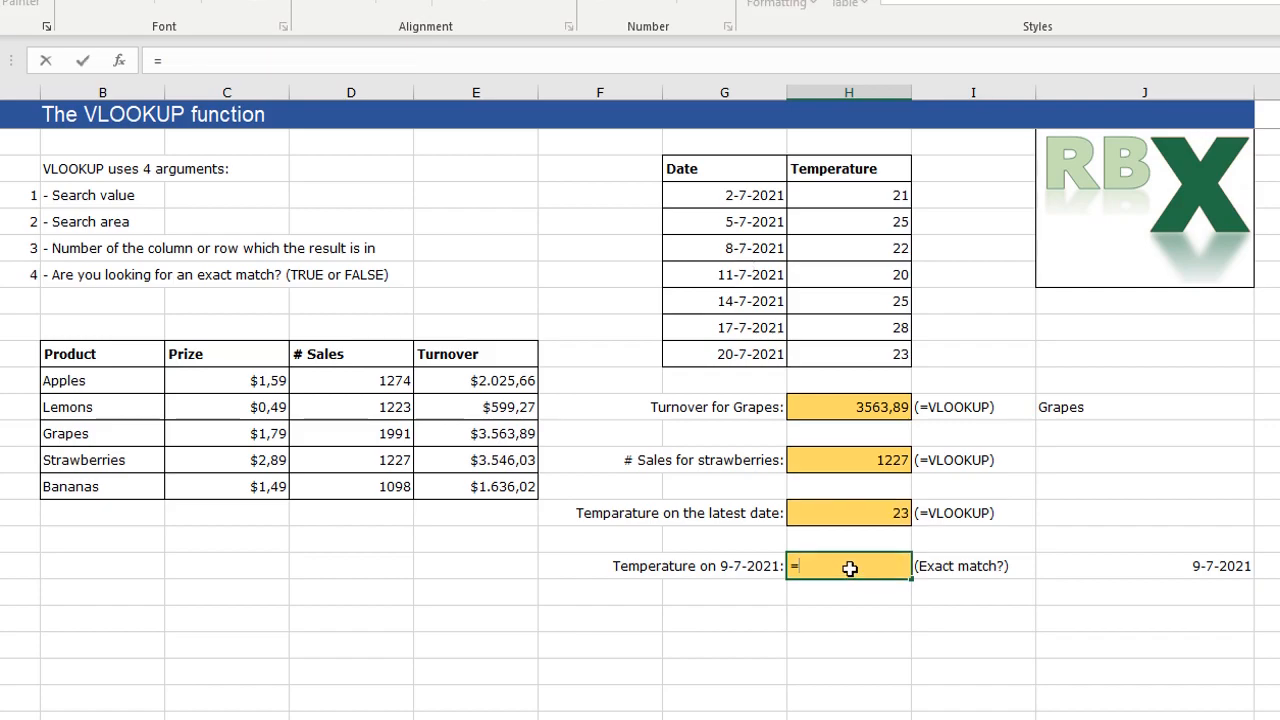
text(VLOOKUP()
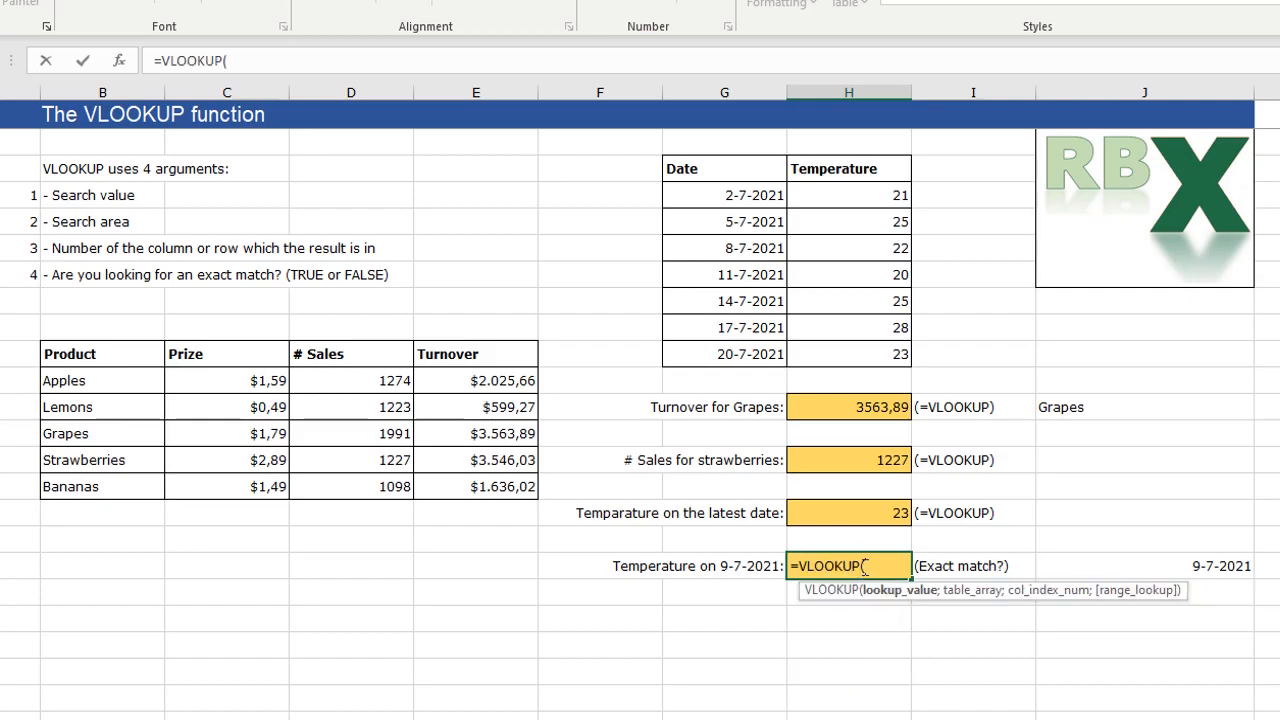
click(1212, 566)
text(;)
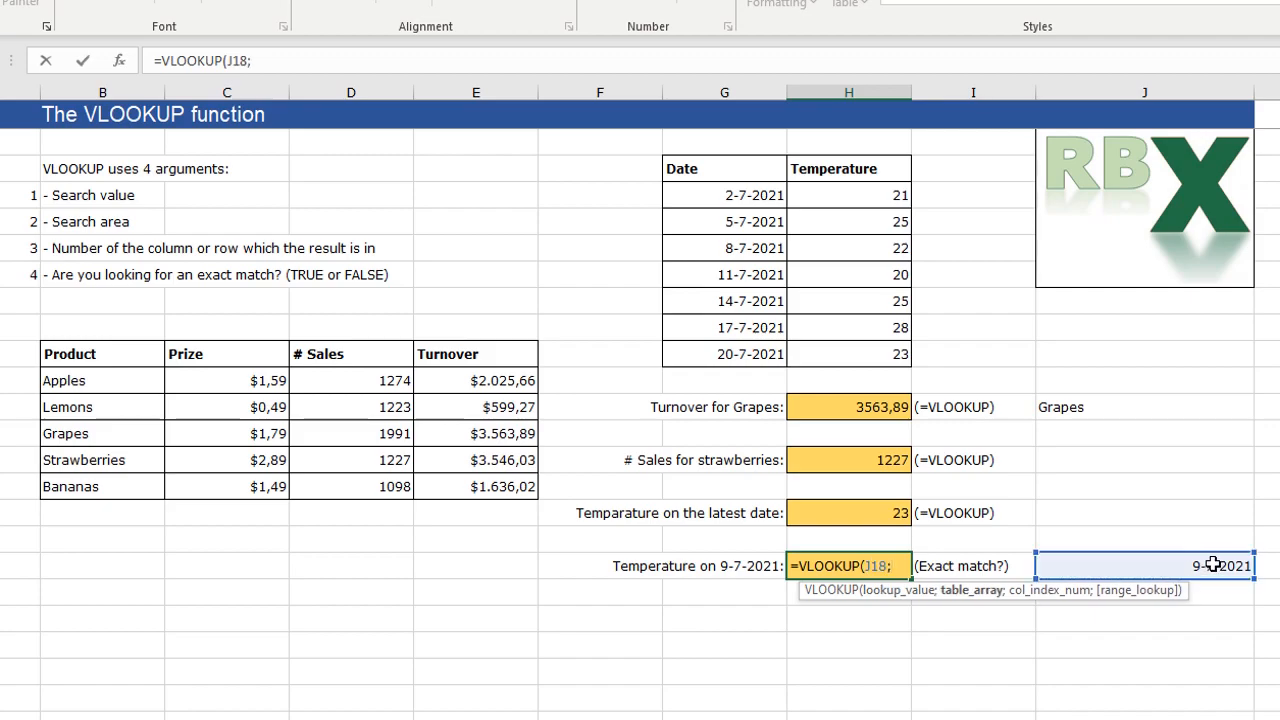
drag(712, 192, 845, 355)
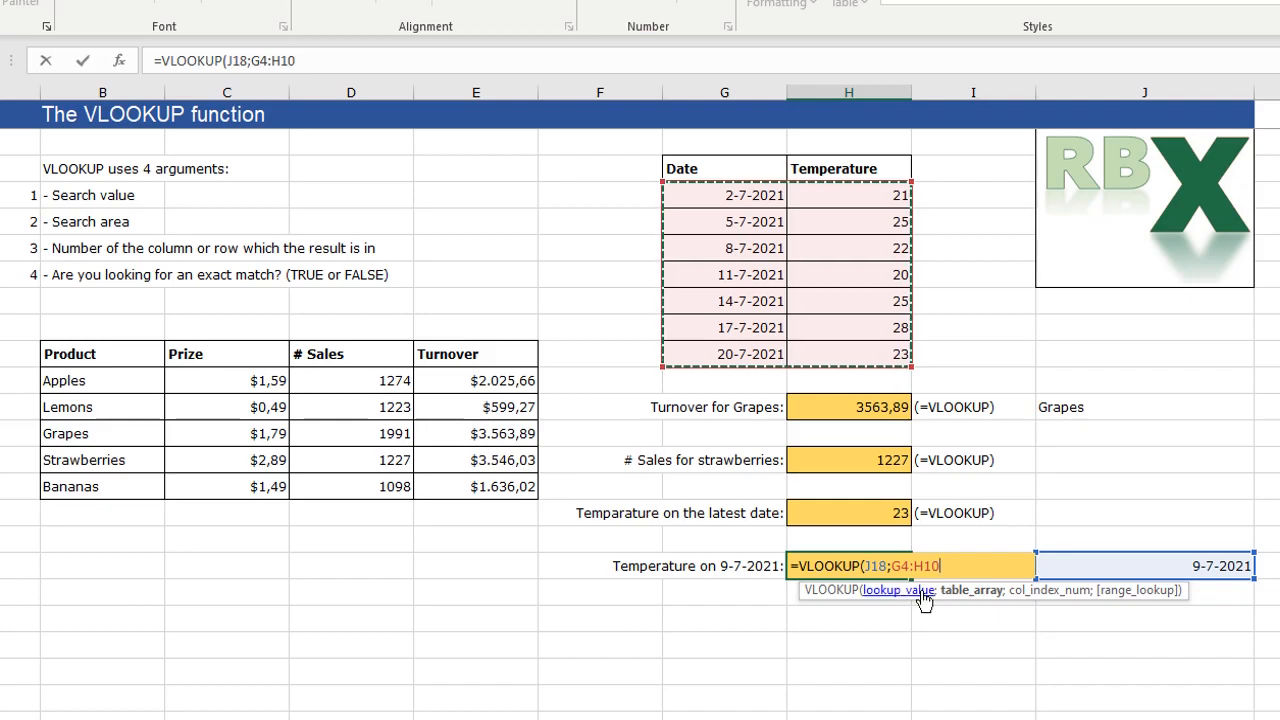
text(;)
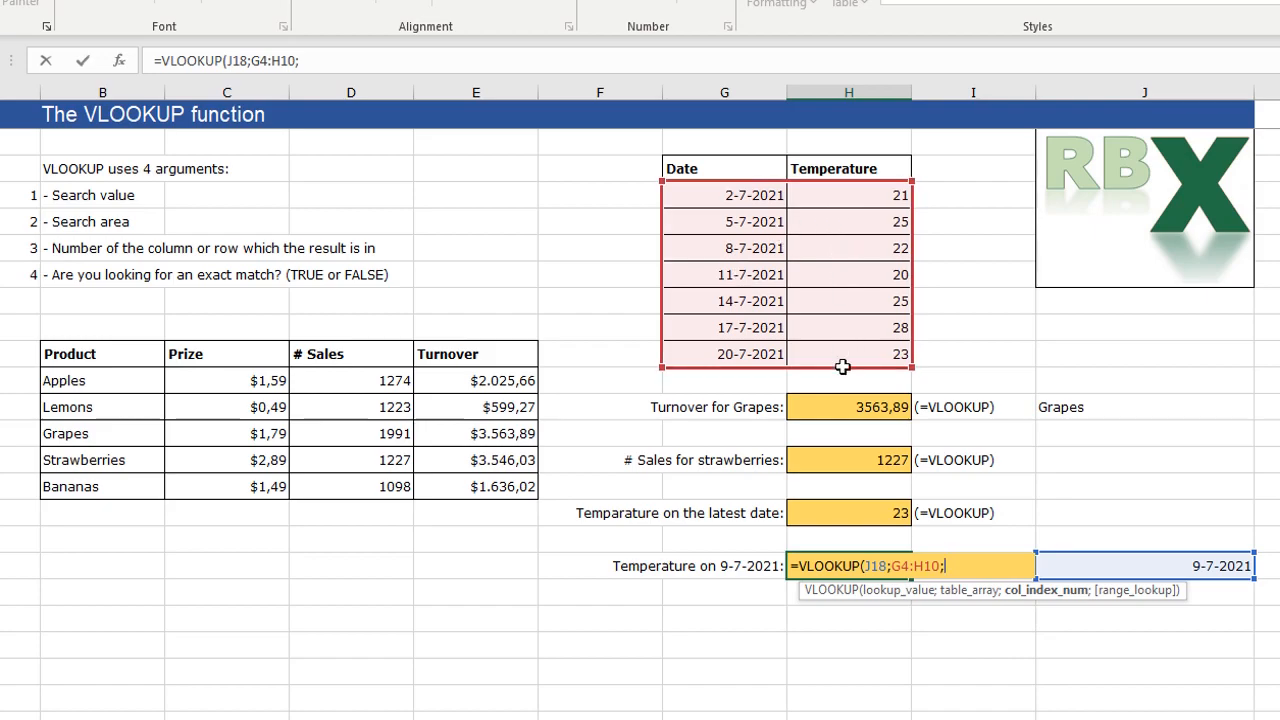
text(2;TRUE)
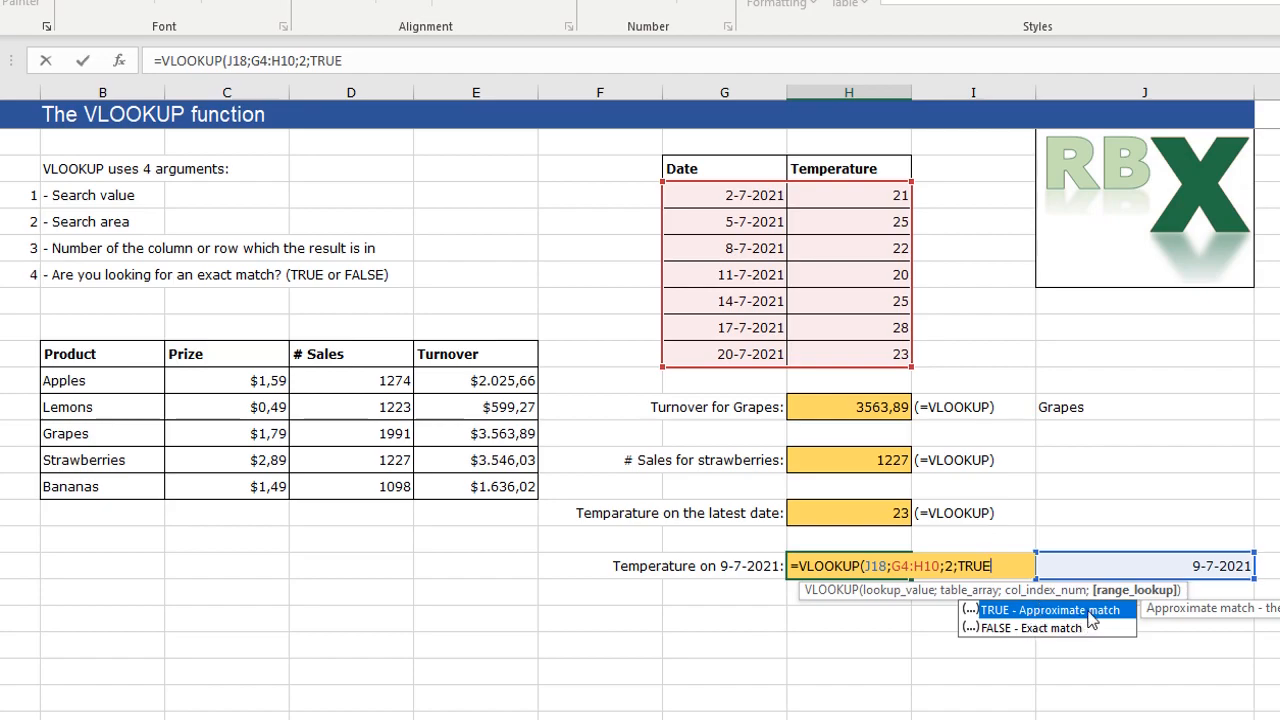
text())
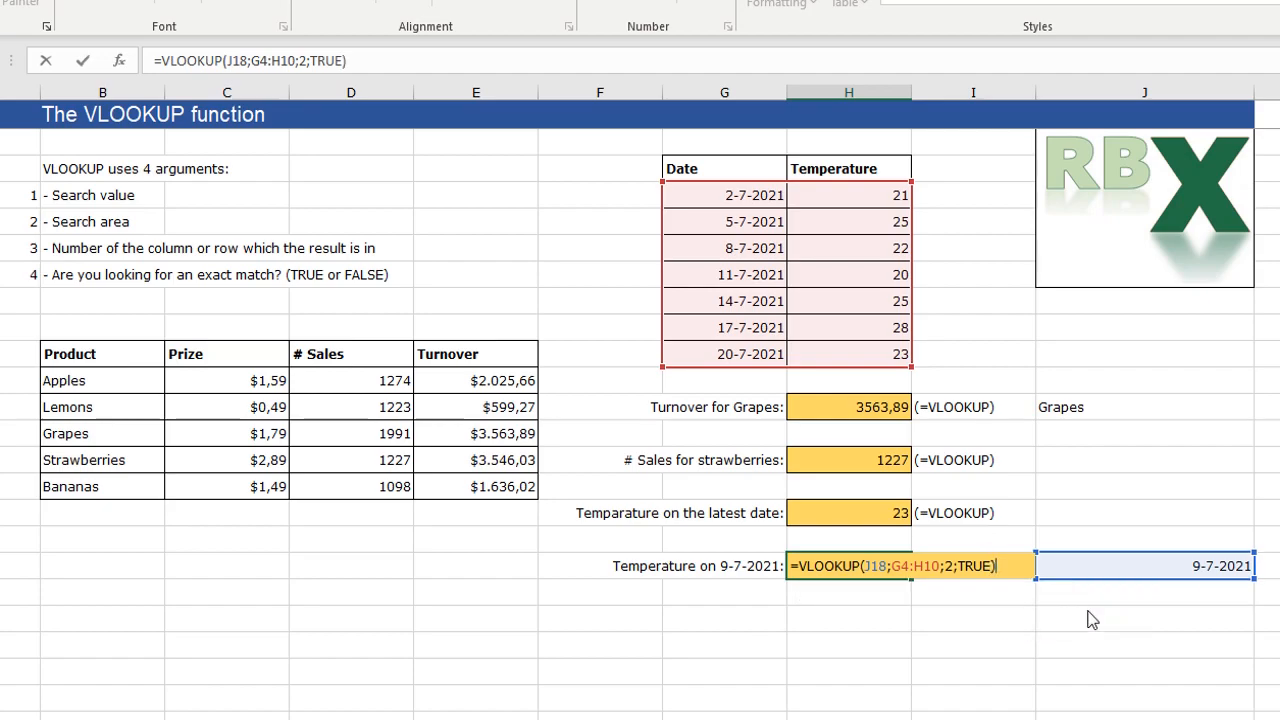
key(Return)
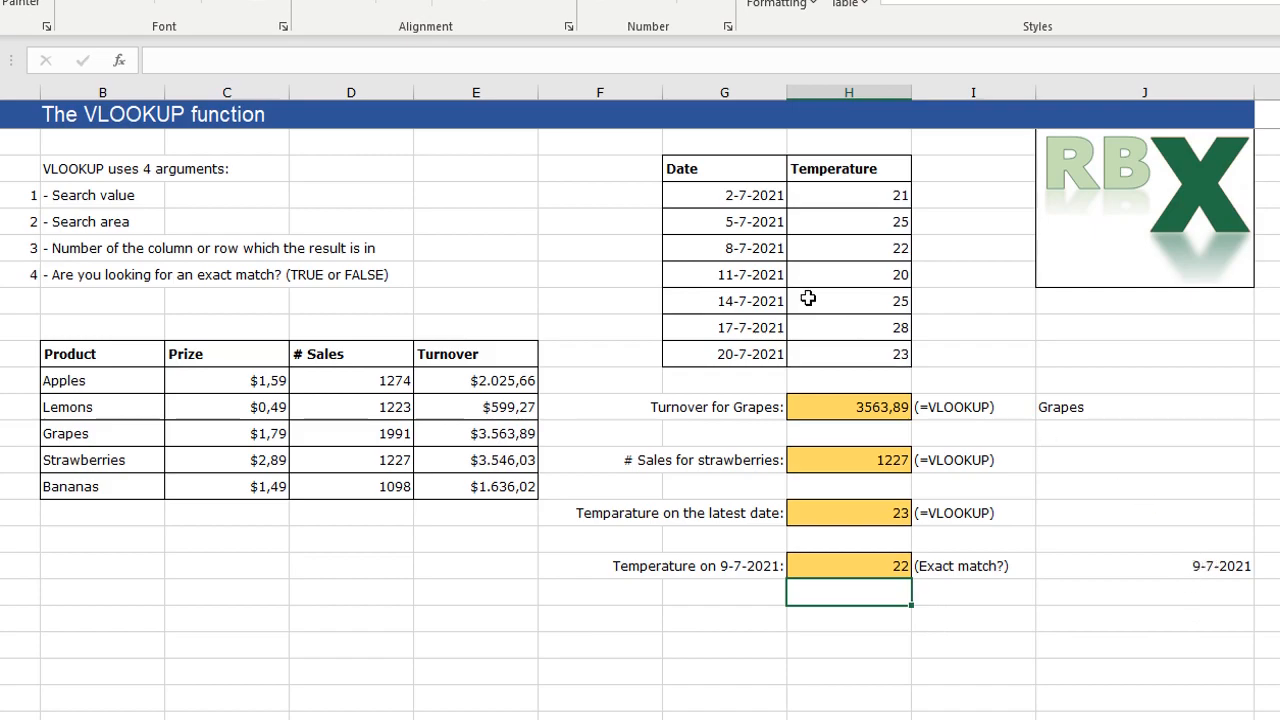
Examine the ascending dates from 2-7-2021 to 11-7-2021 in the date table to see which row the approximate match for 9-7-2021 uses
click(737, 248)
click(742, 272)
click(740, 250)
click(743, 270)
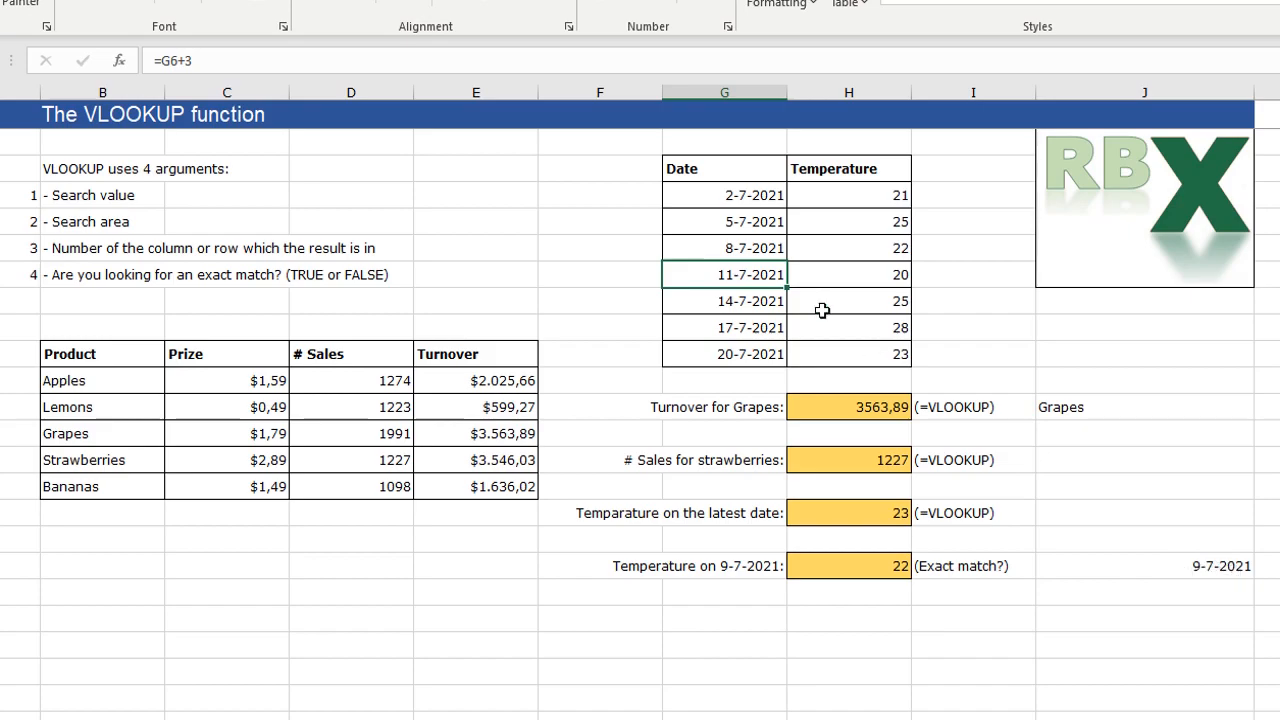
click(730, 196)
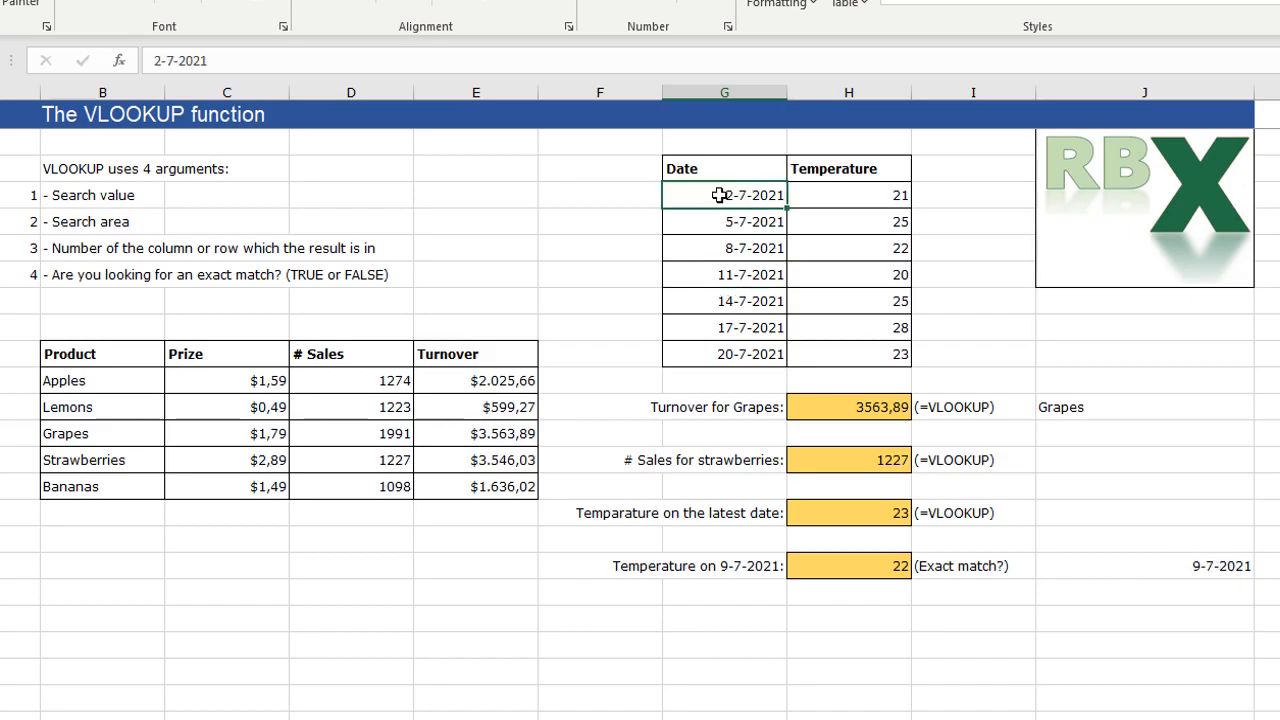
click(748, 221)
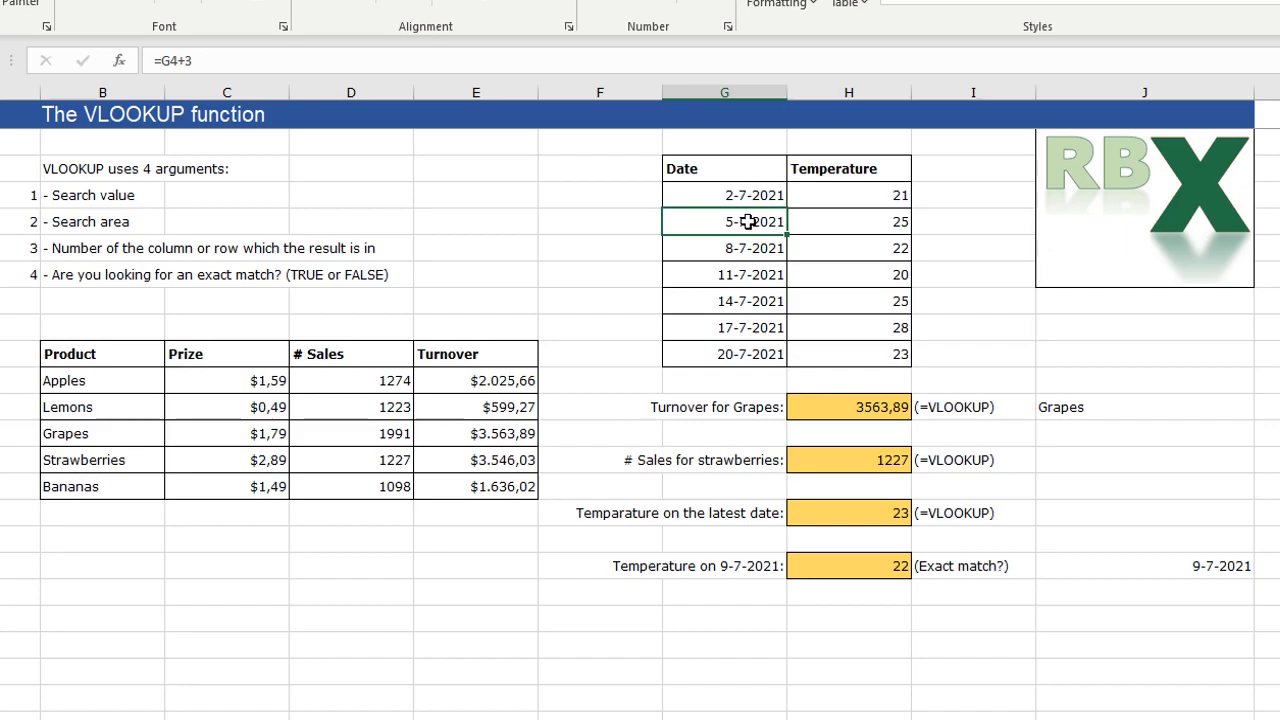
click(753, 250)
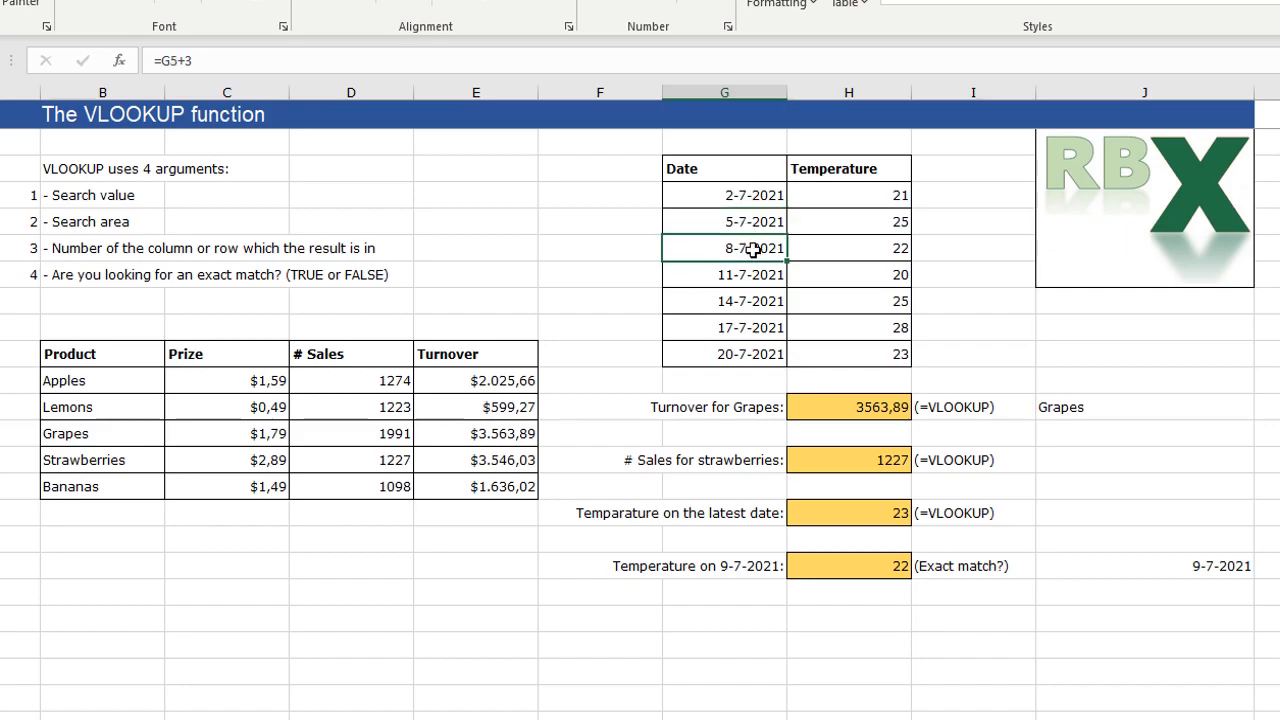
click(752, 276)
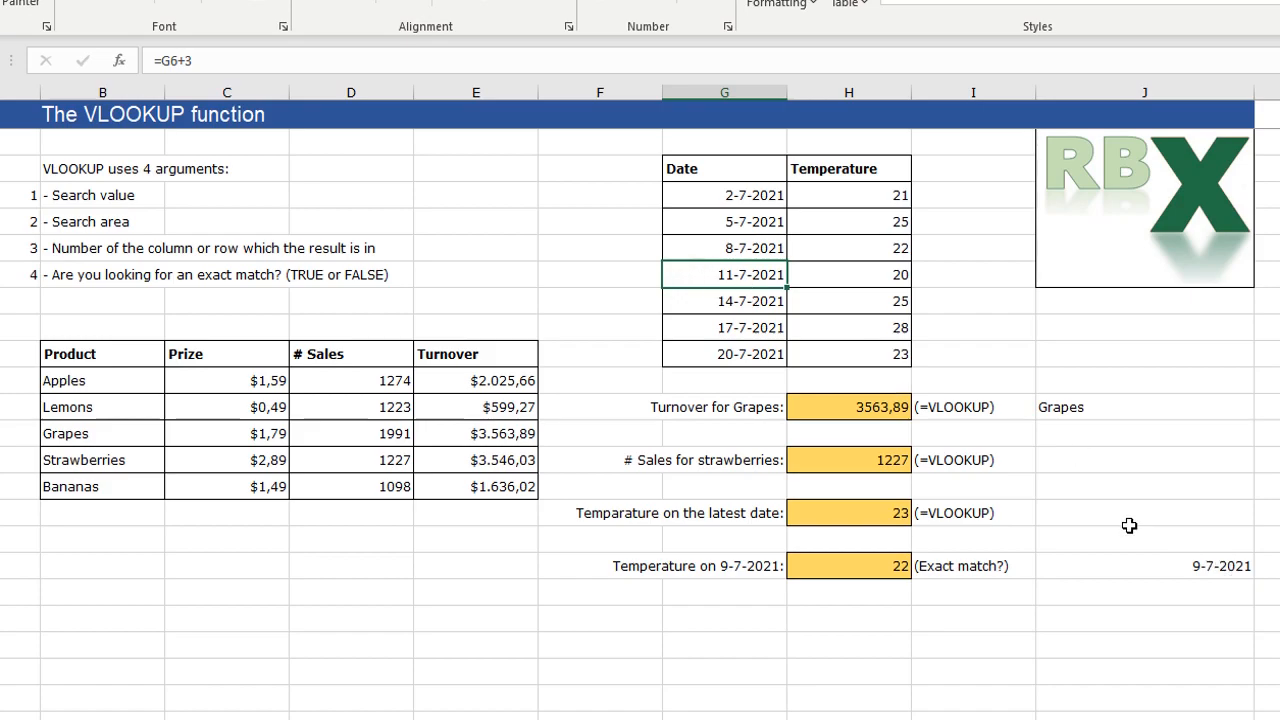
click(711, 247)
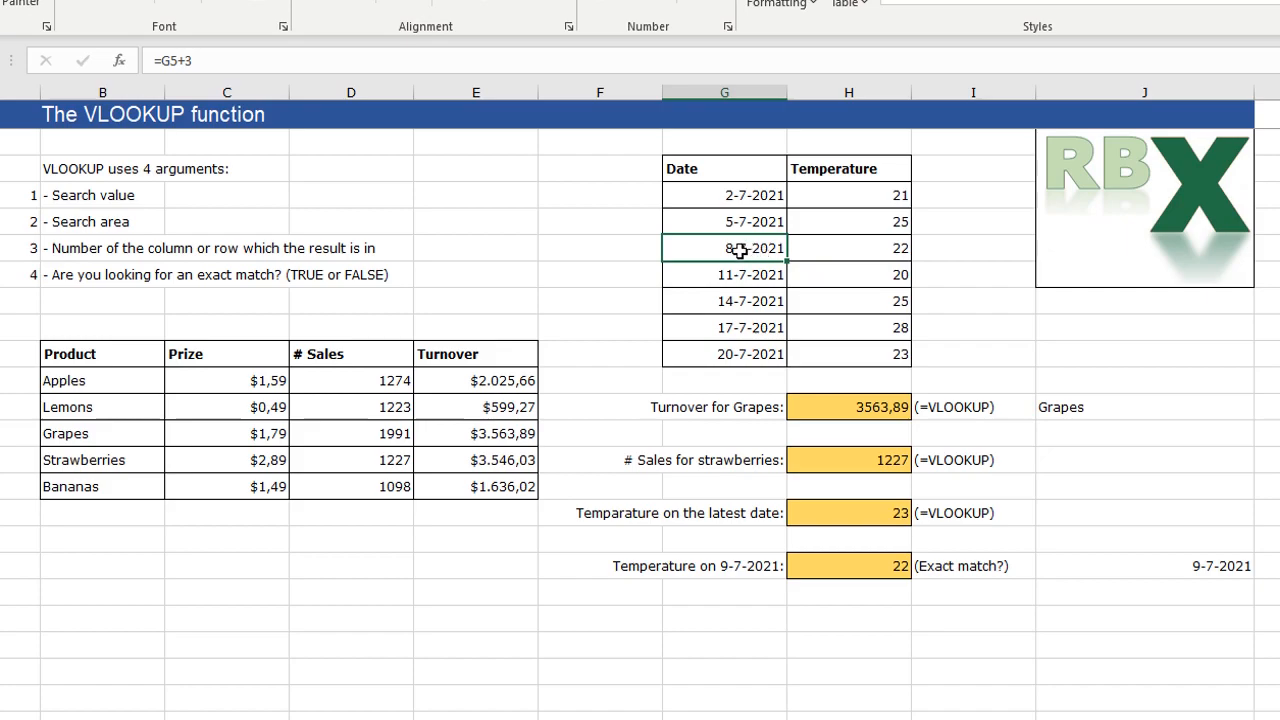
Switch the 9-7-2021 temperature lookup in H18 to an exact match by setting its range_lookup argument to FALSE
click(840, 247)
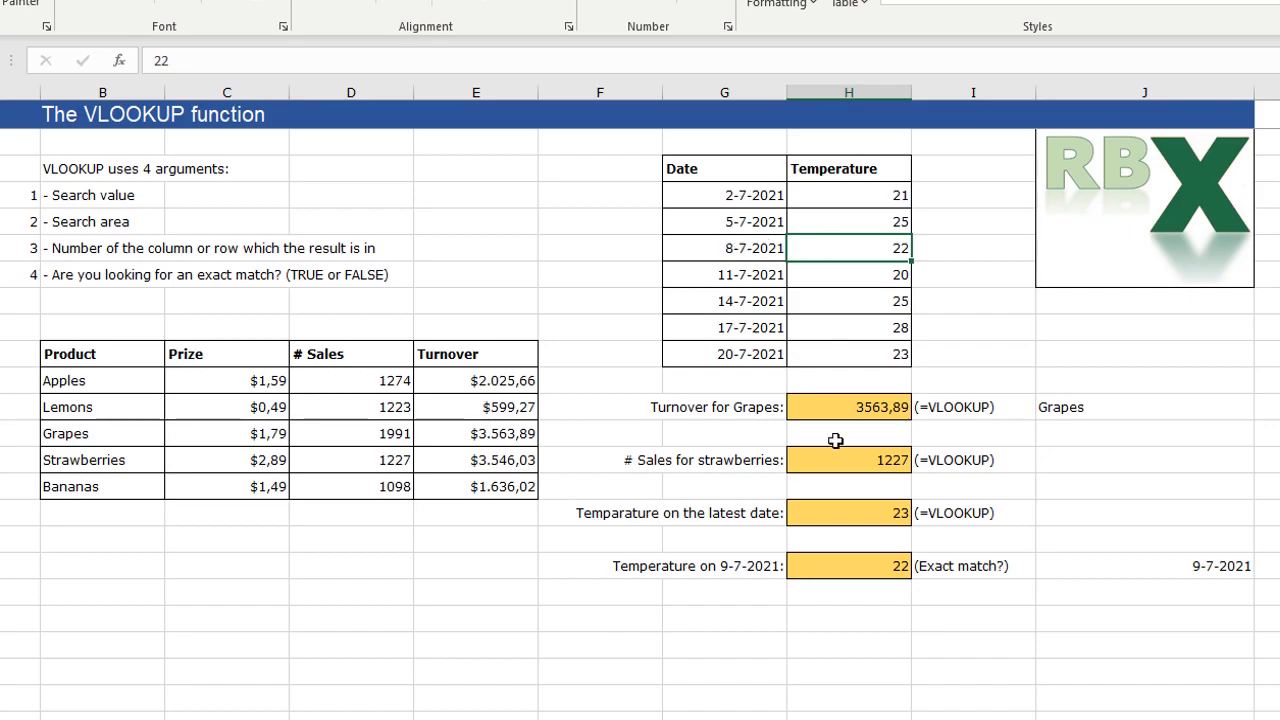
click(862, 557)
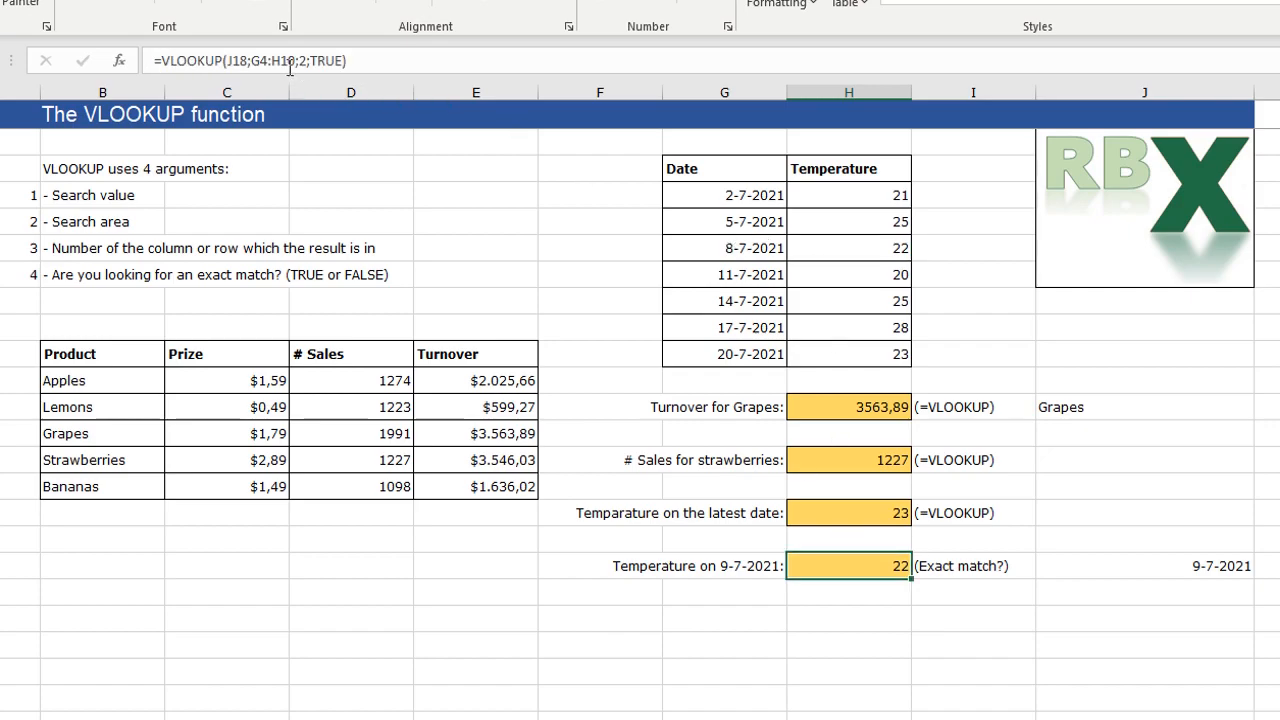
drag(313, 60, 344, 61)
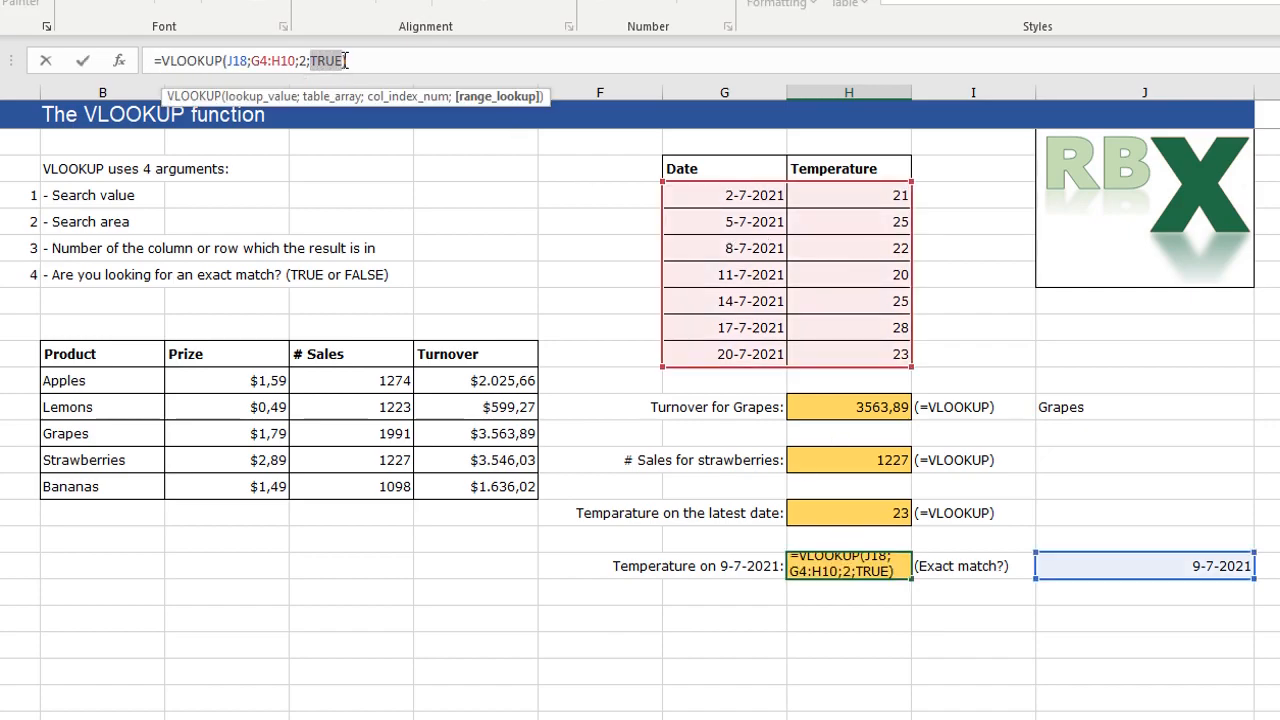
text(FALSE)
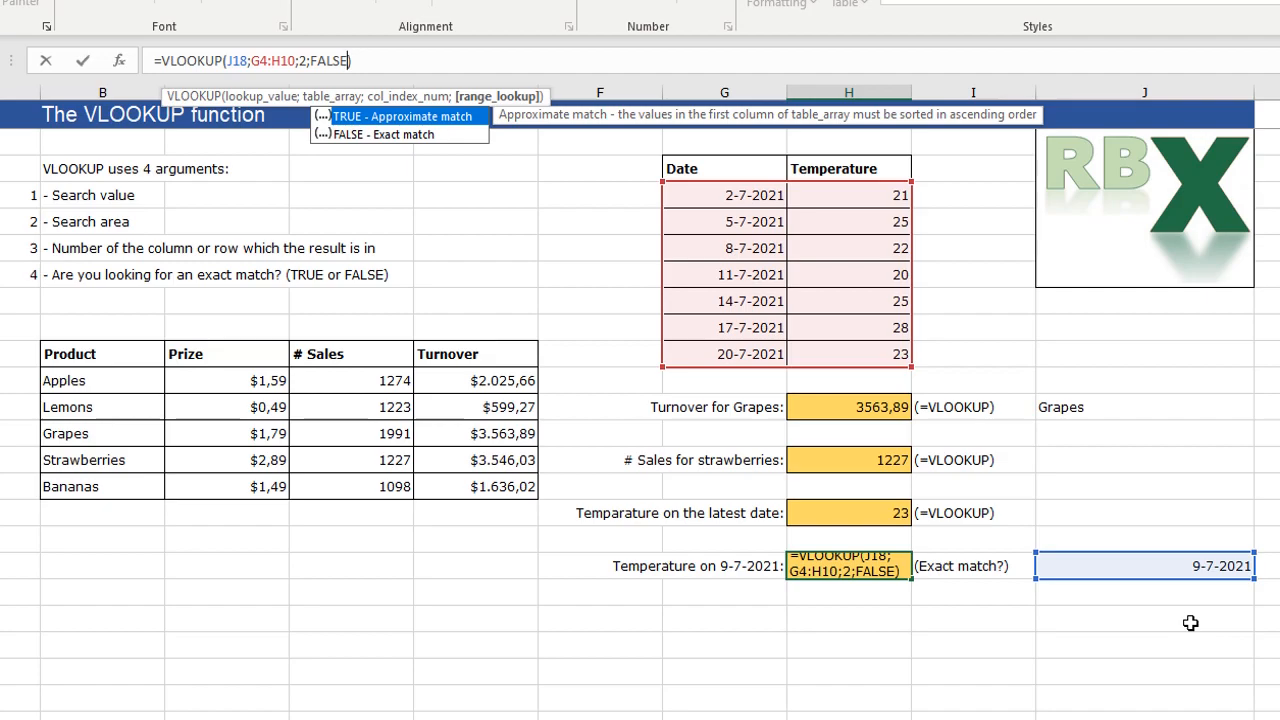
key(Return)
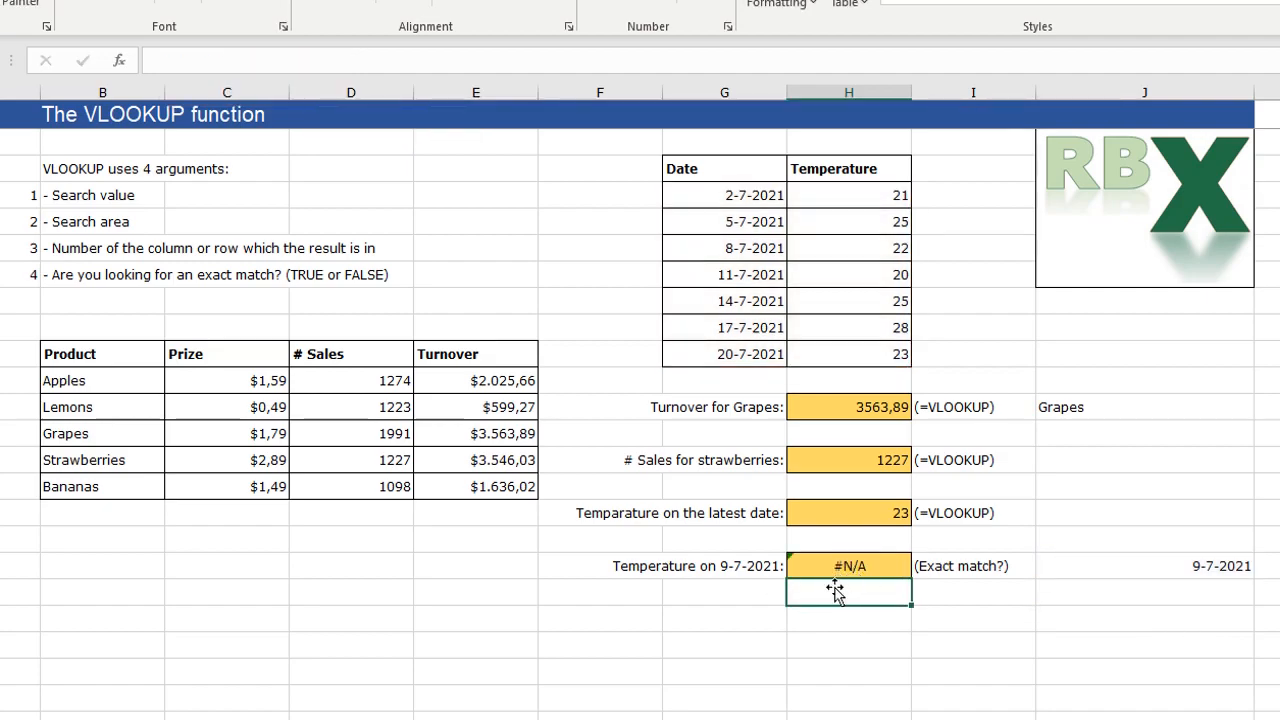
Compare the exact-match result in H18 with the search date in J18
click(853, 563)
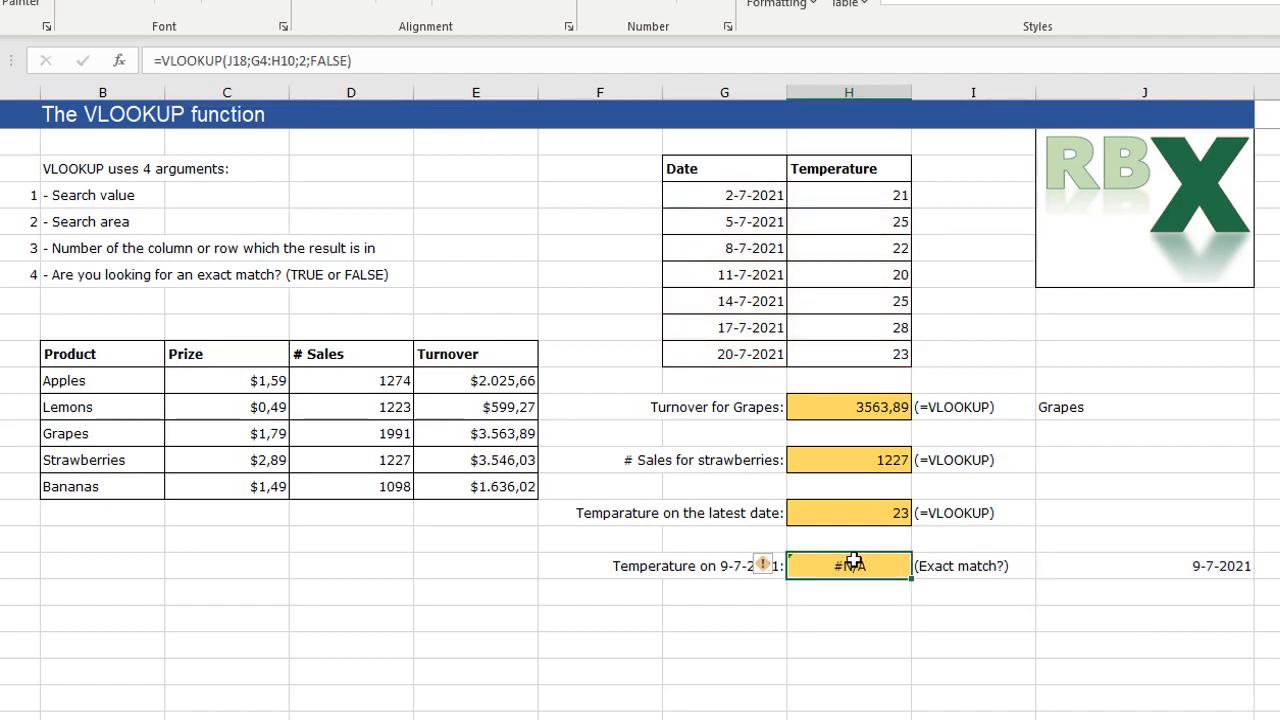
click(1200, 566)
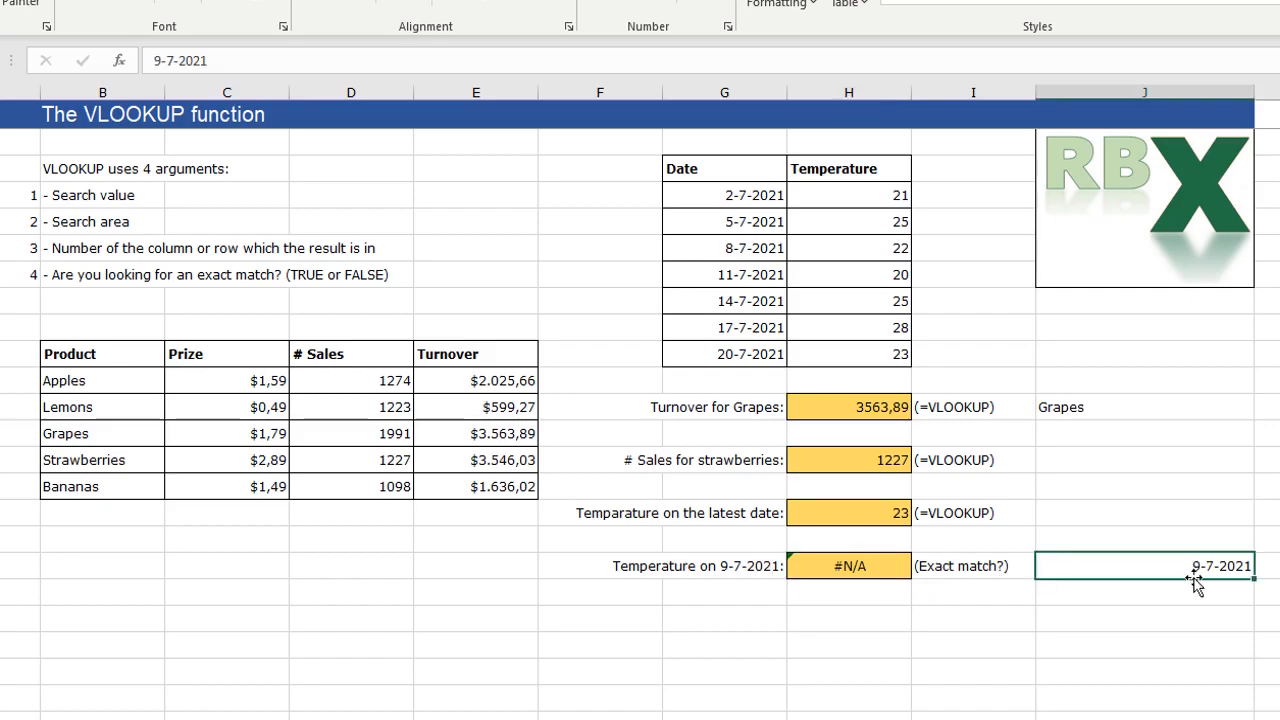
Return the H18 lookup to an approximate match by setting its range_lookup argument to TRUE
click(871, 566)
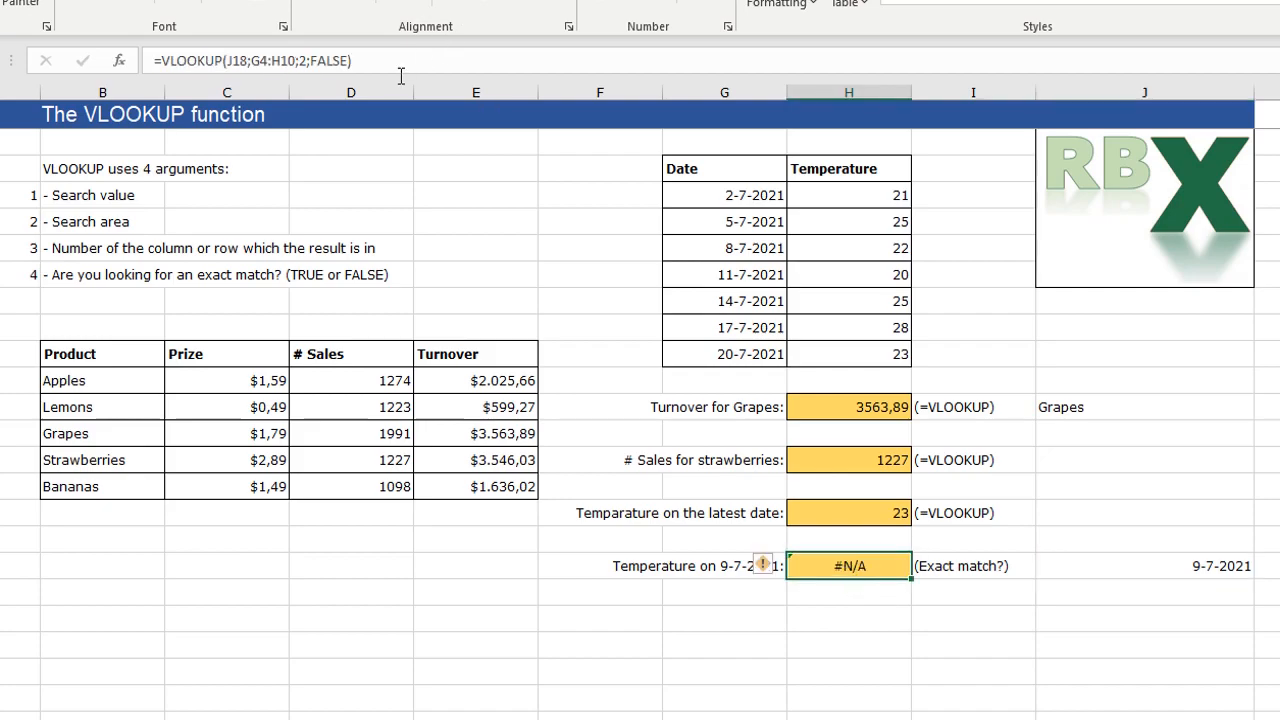
drag(311, 61, 343, 61)
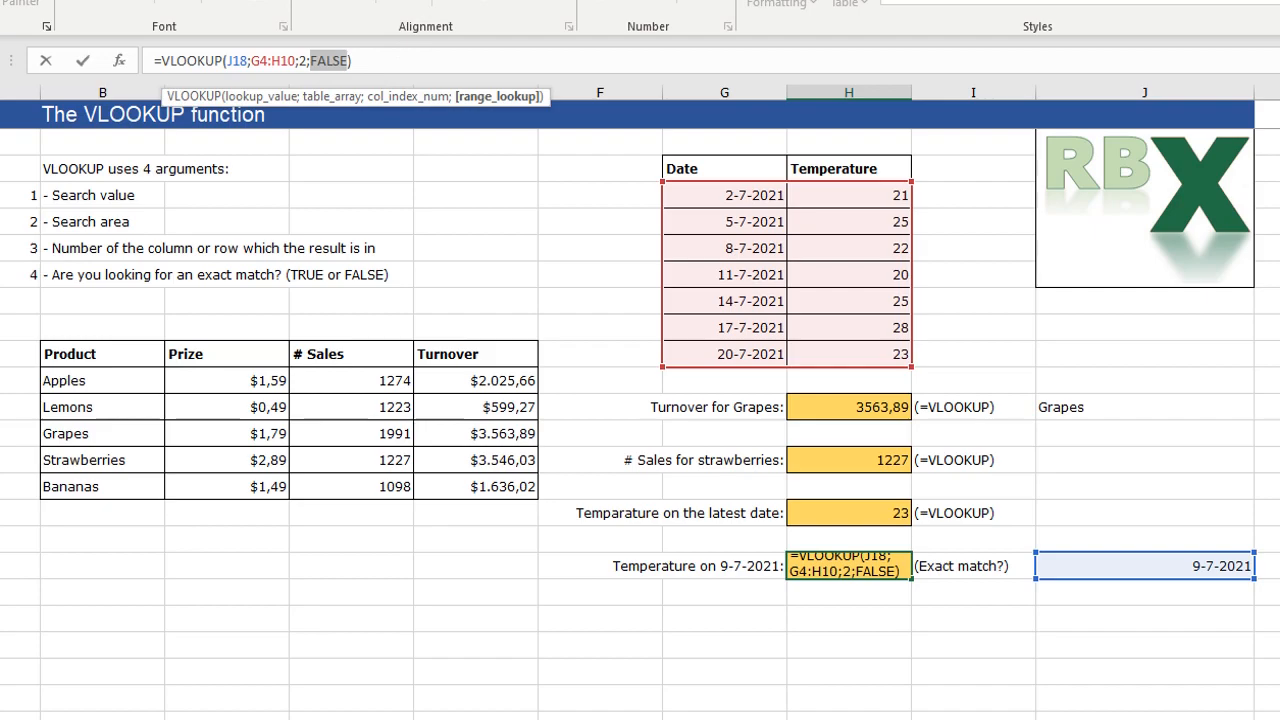
text(TRUE)
key(Return)
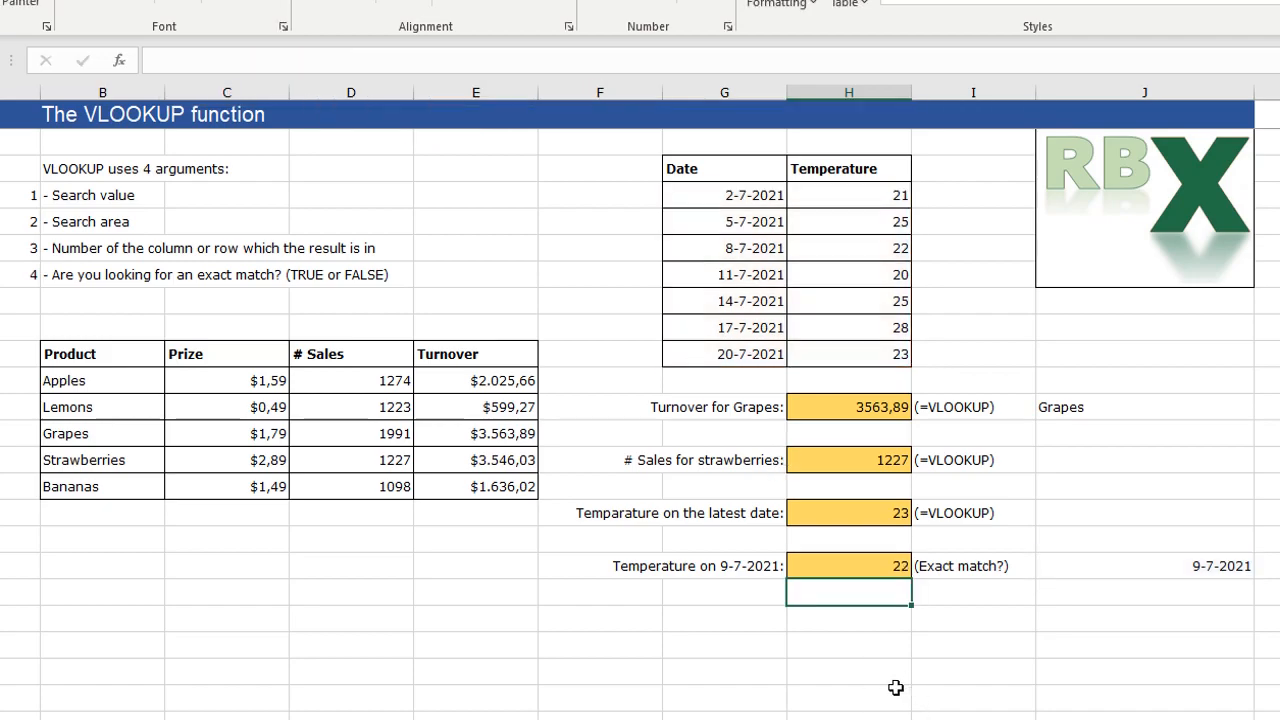
Name the whole product table including its headers, B10:E15, as the range database
drag(51, 354, 466, 484)
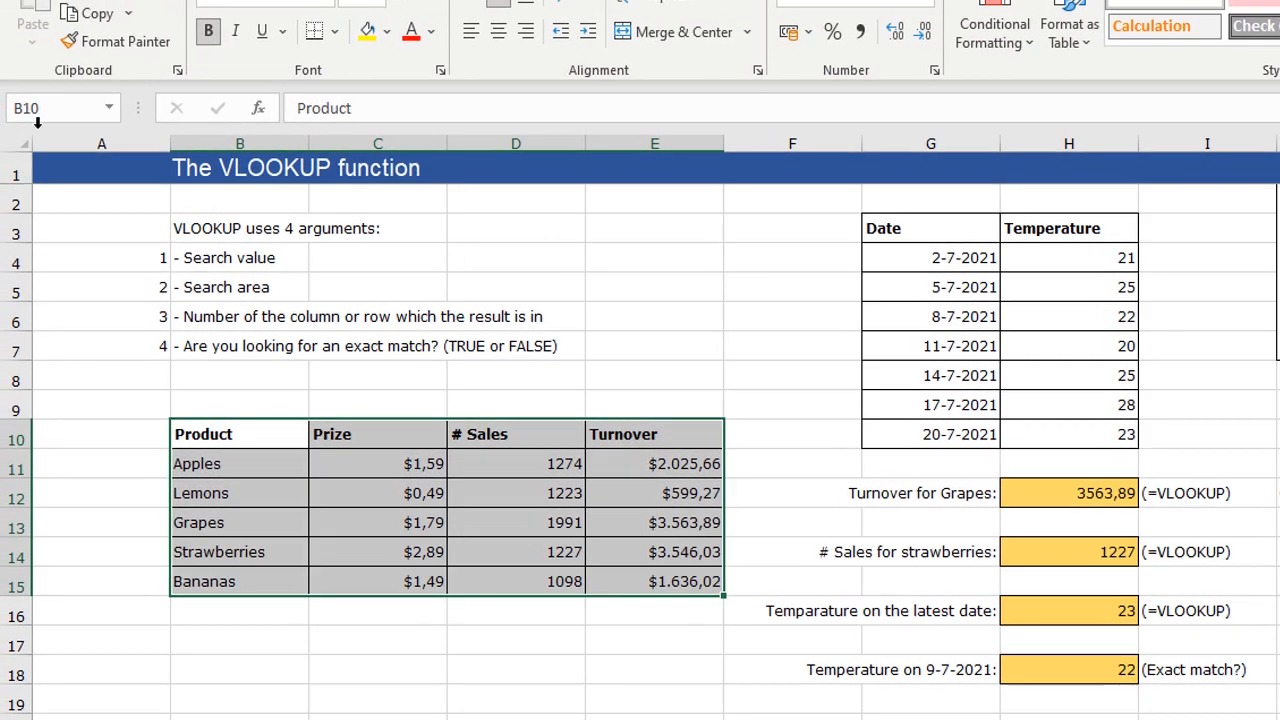
click(32, 99)
text(database)
key(Return)
click(792, 716)
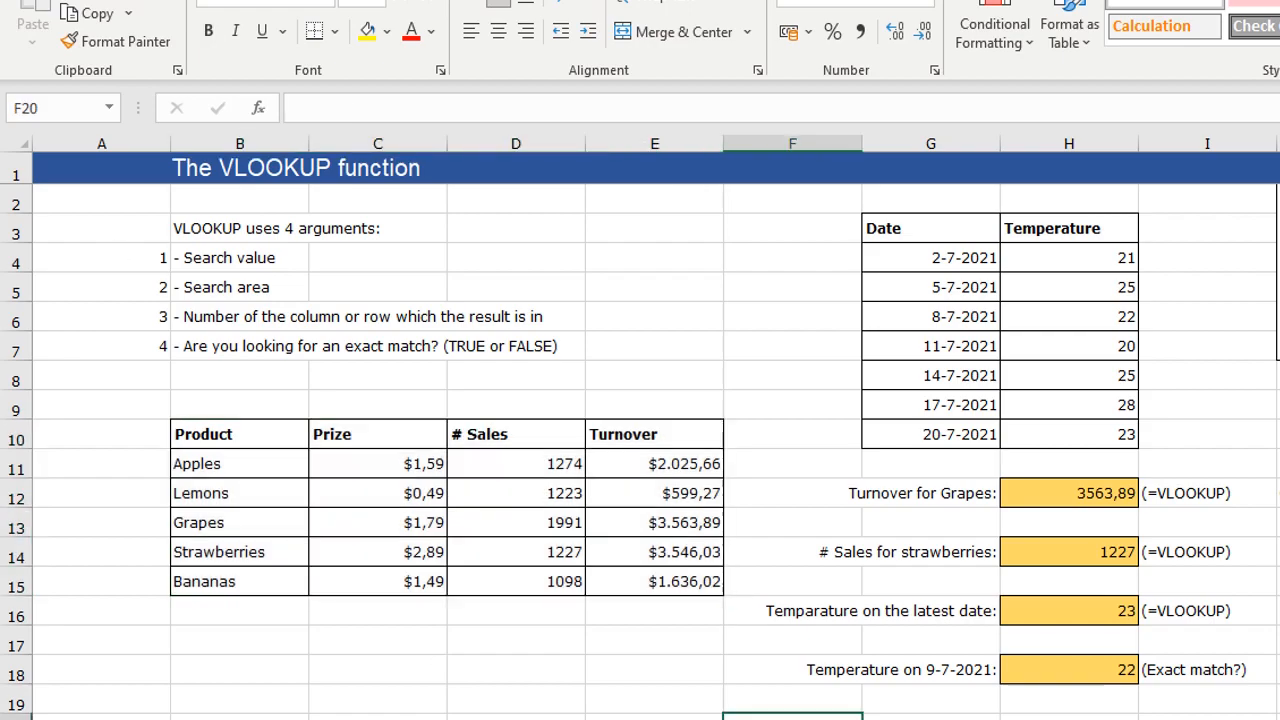
Replace the search area B10:E15 in the strawberries sales formula in H14 with the named range database
drag(245, 429, 716, 560)
click(1062, 554)
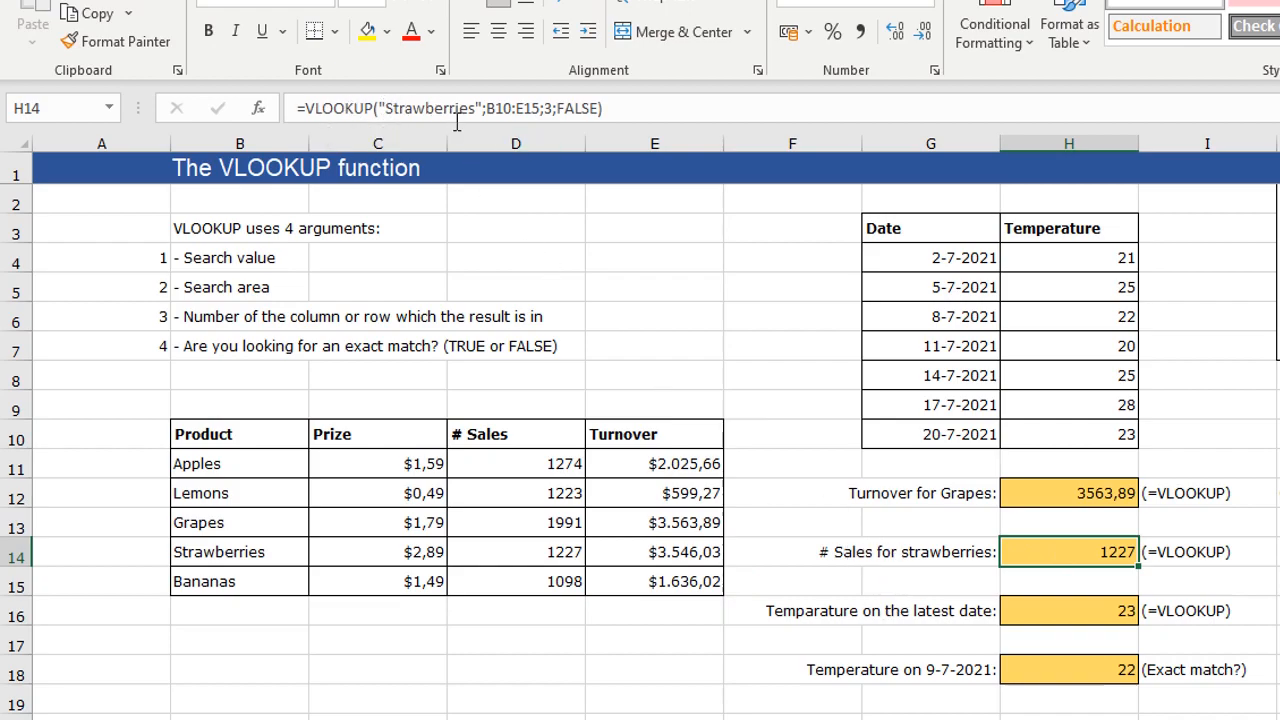
click(490, 108)
drag(489, 108, 533, 108)
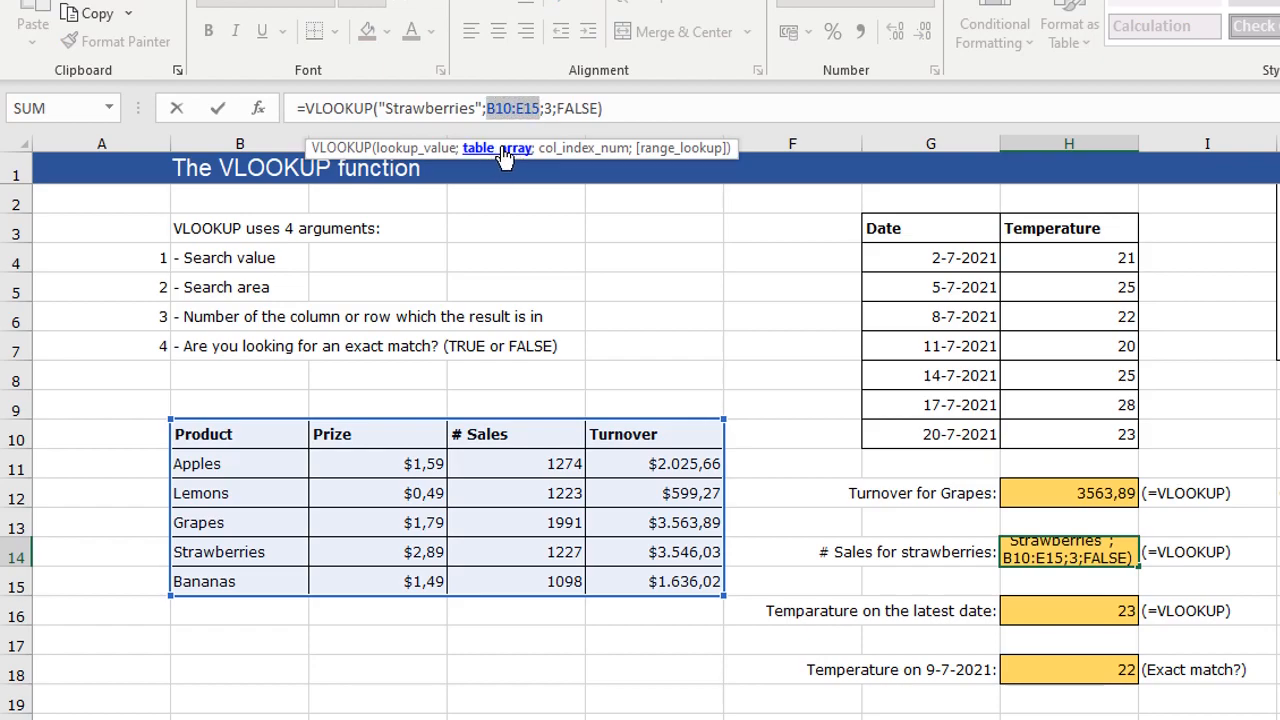
text(databse)
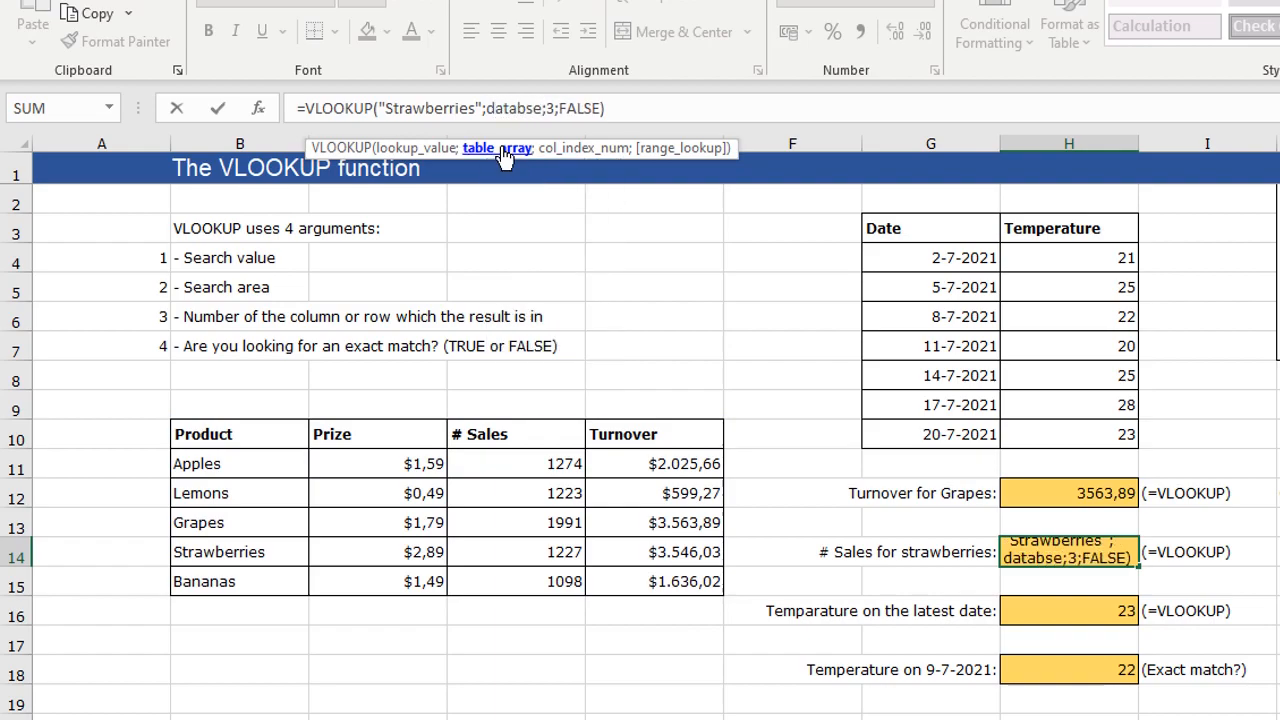
key(BackSpace)
key(BackSpace)
text(ase)
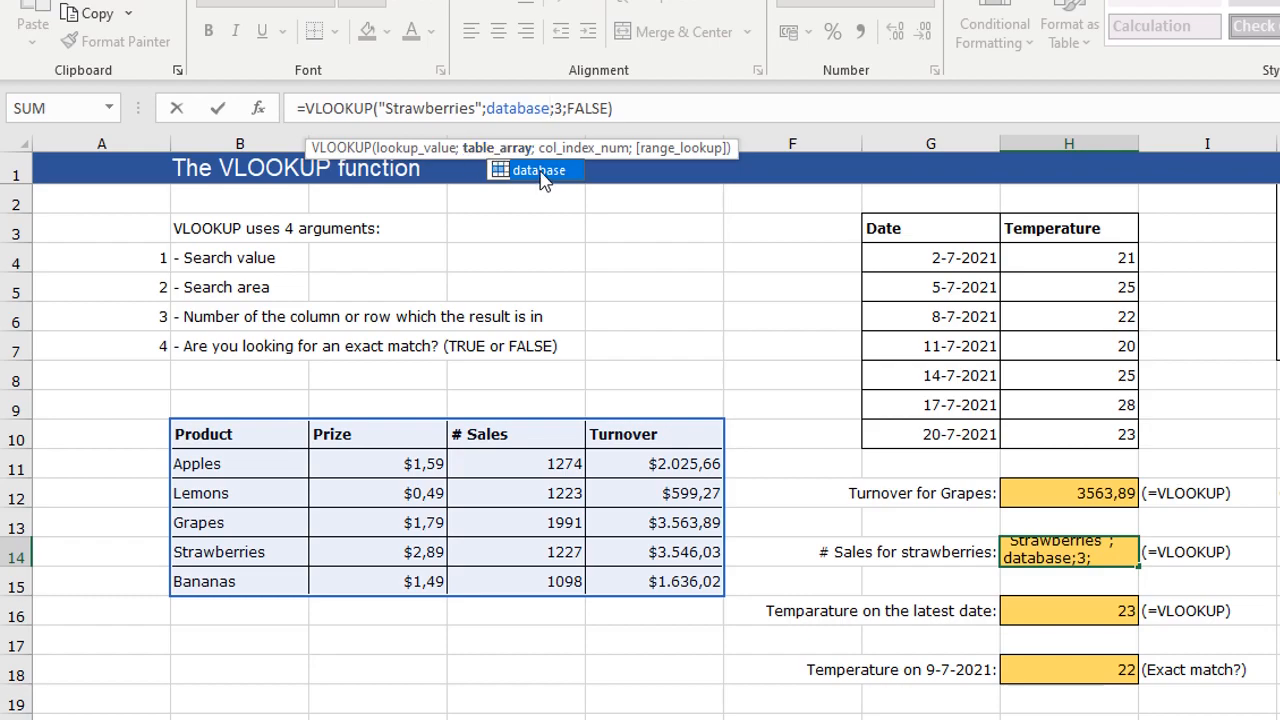
key(Return)
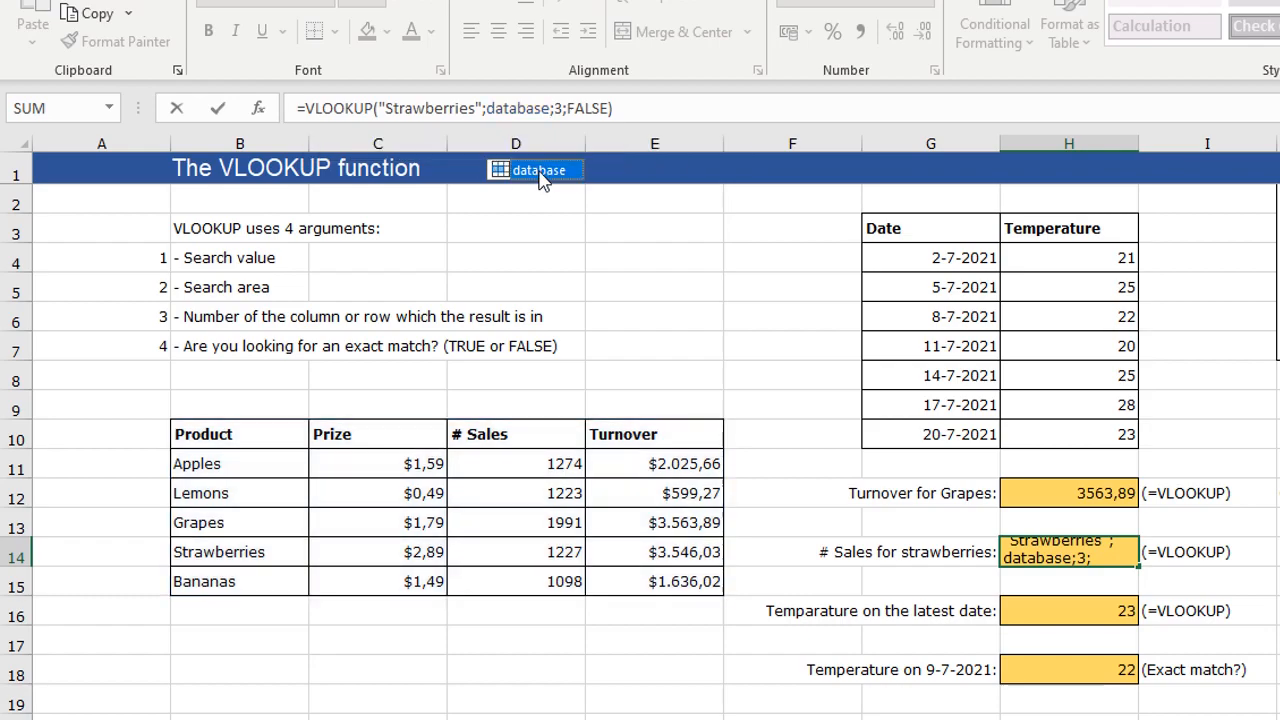
key(Return)
Check which table cells the database name in the H14 formula refers to
click(1103, 553)
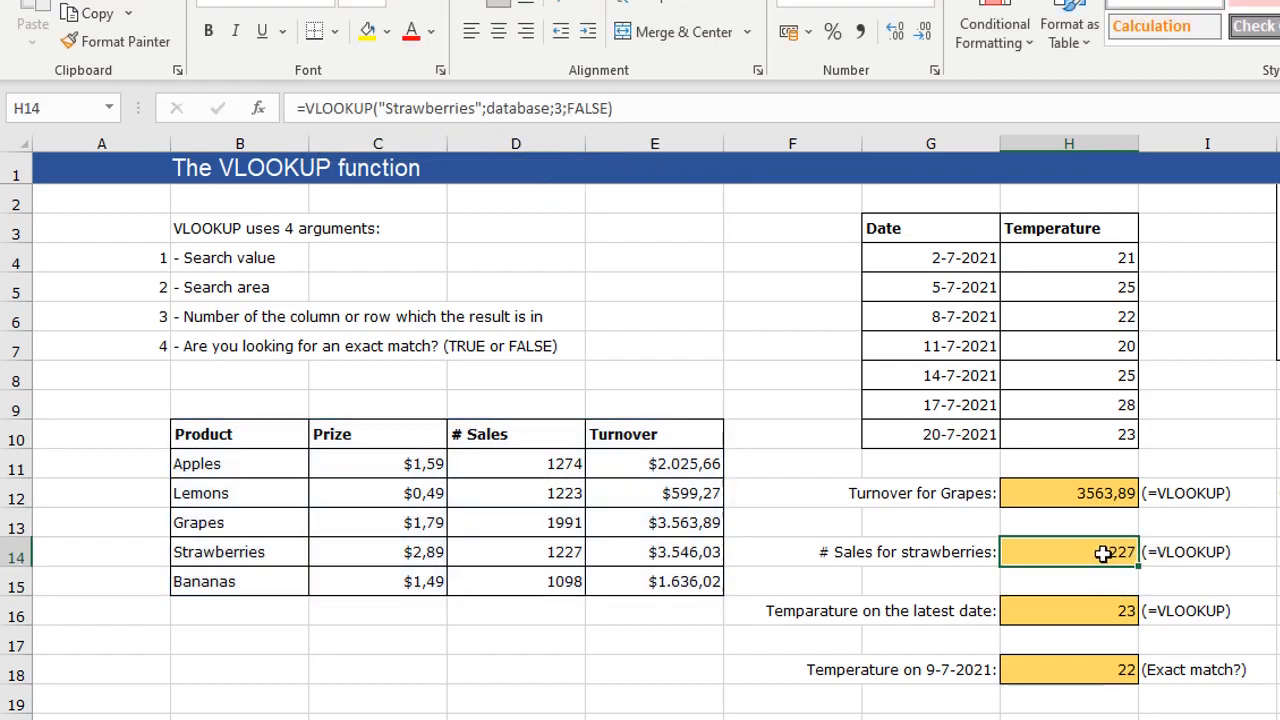
click(521, 107)
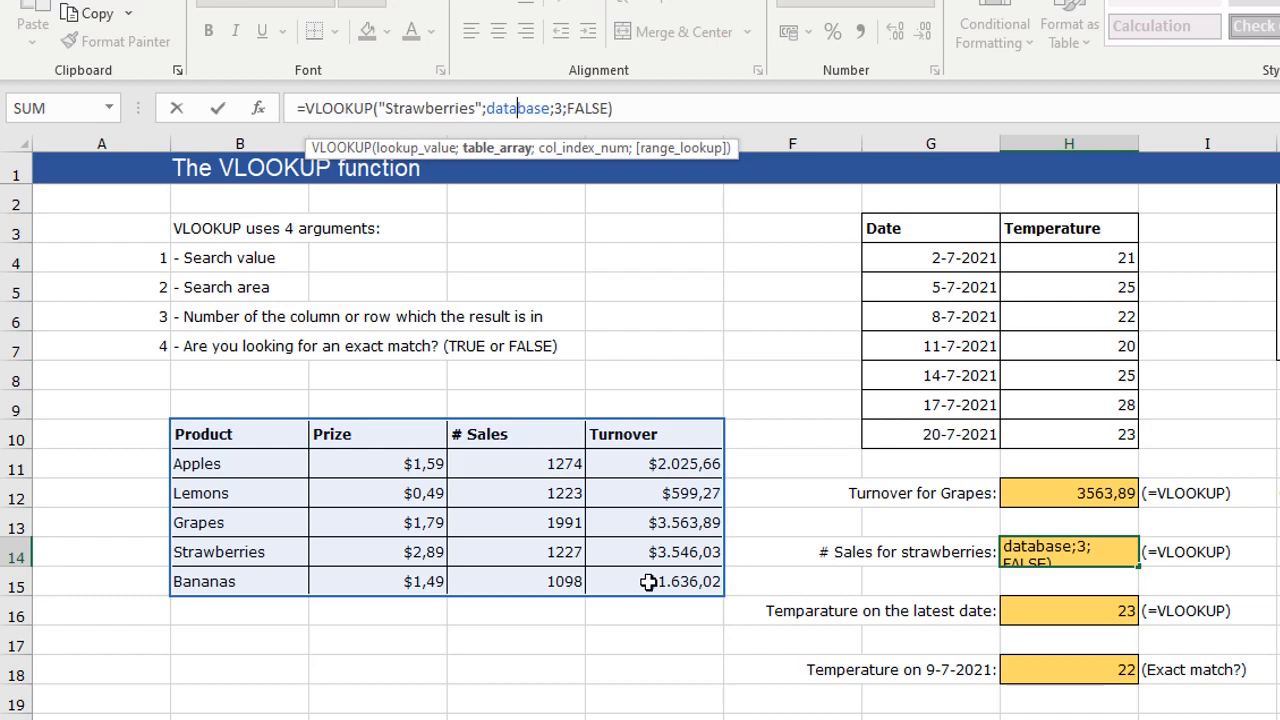
key(Return)
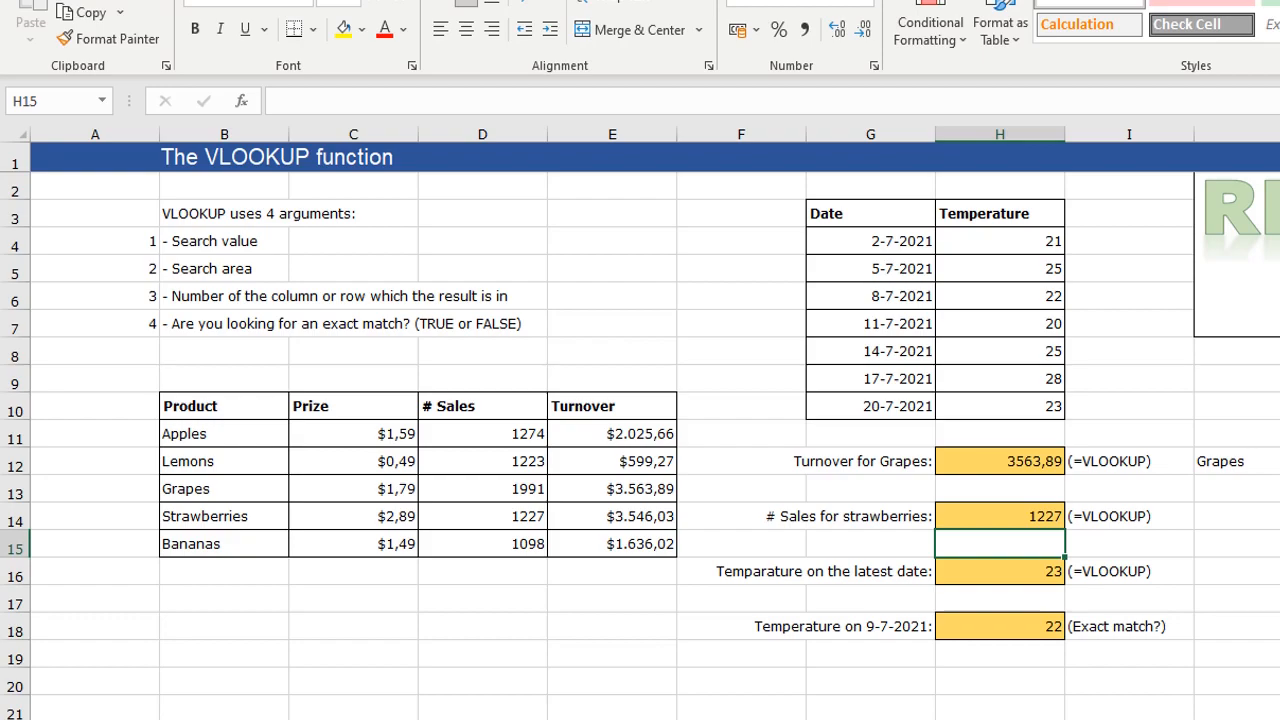
Review the search date in J18, the dates in G4:G10 and the TRUE argument of the H18 formula
click(1237, 626)
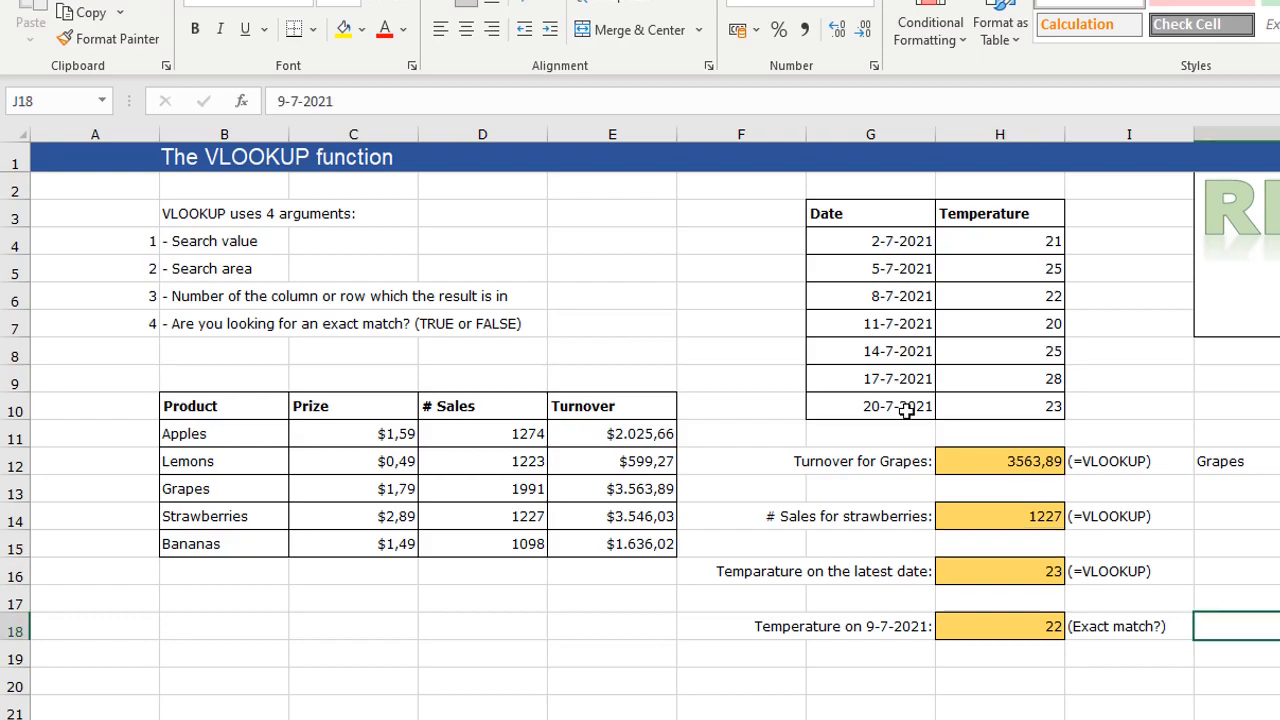
drag(848, 241, 851, 404)
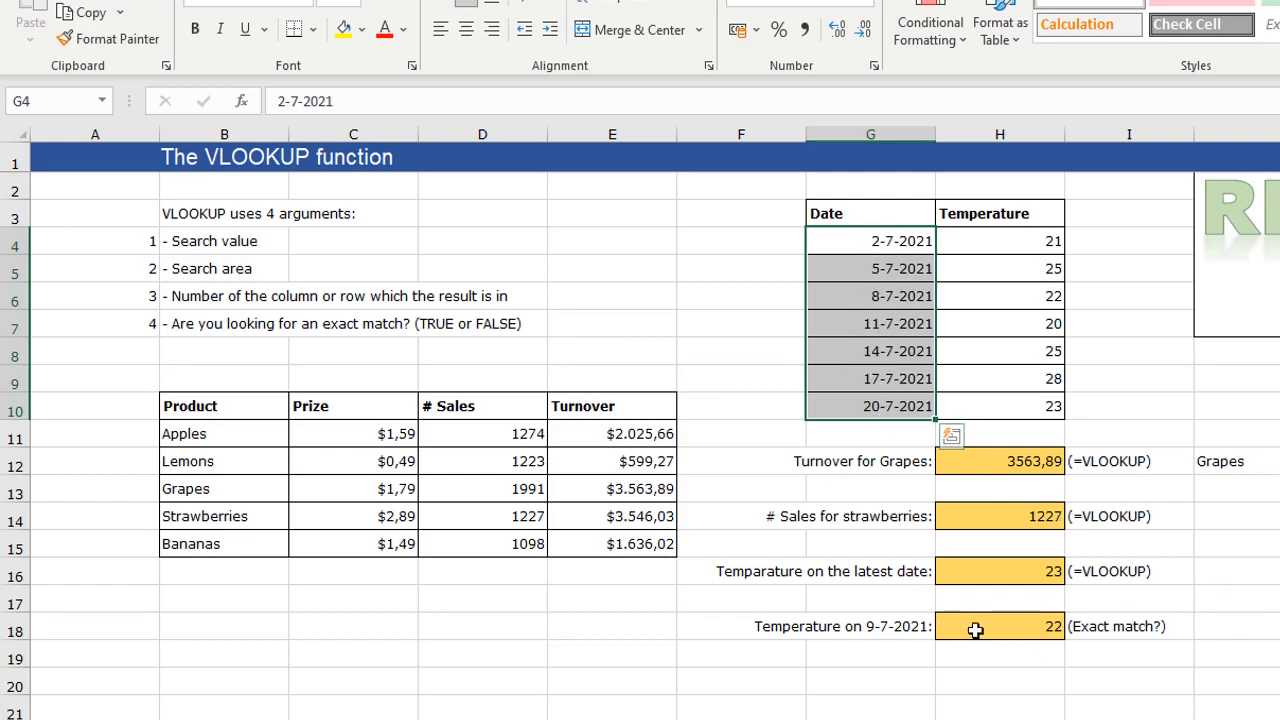
click(972, 630)
drag(437, 101, 474, 102)
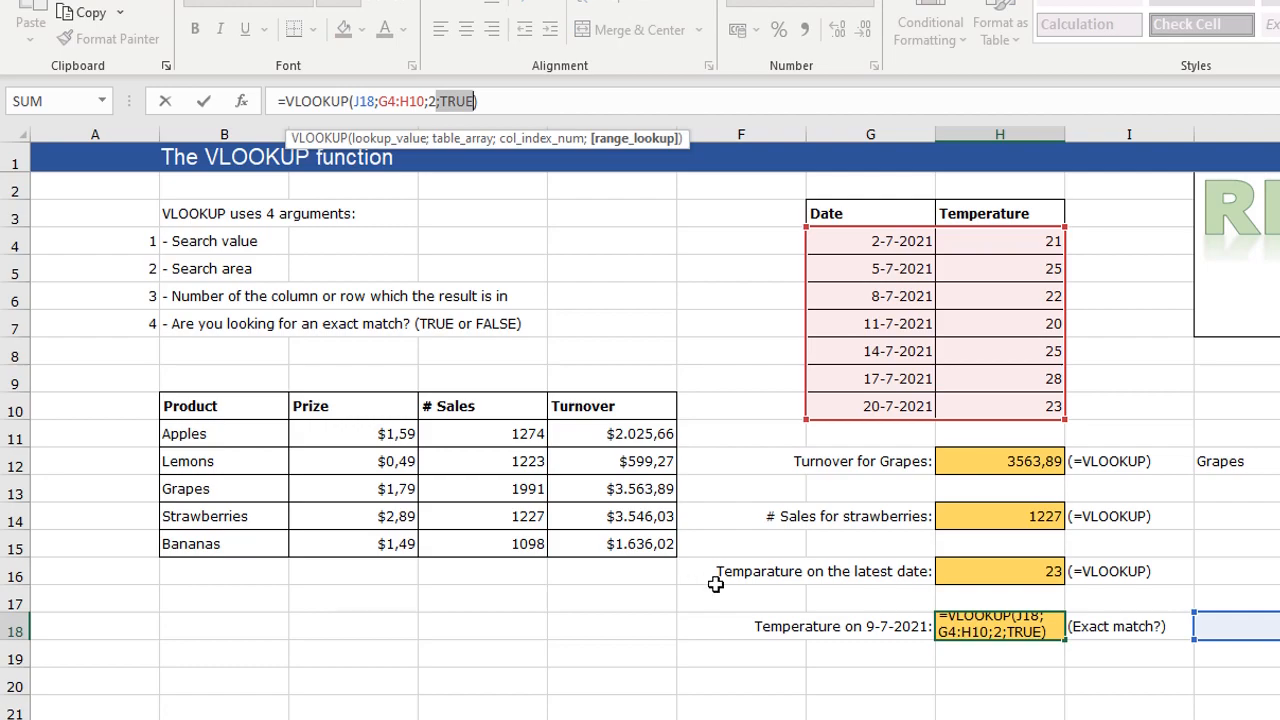
key(Return)
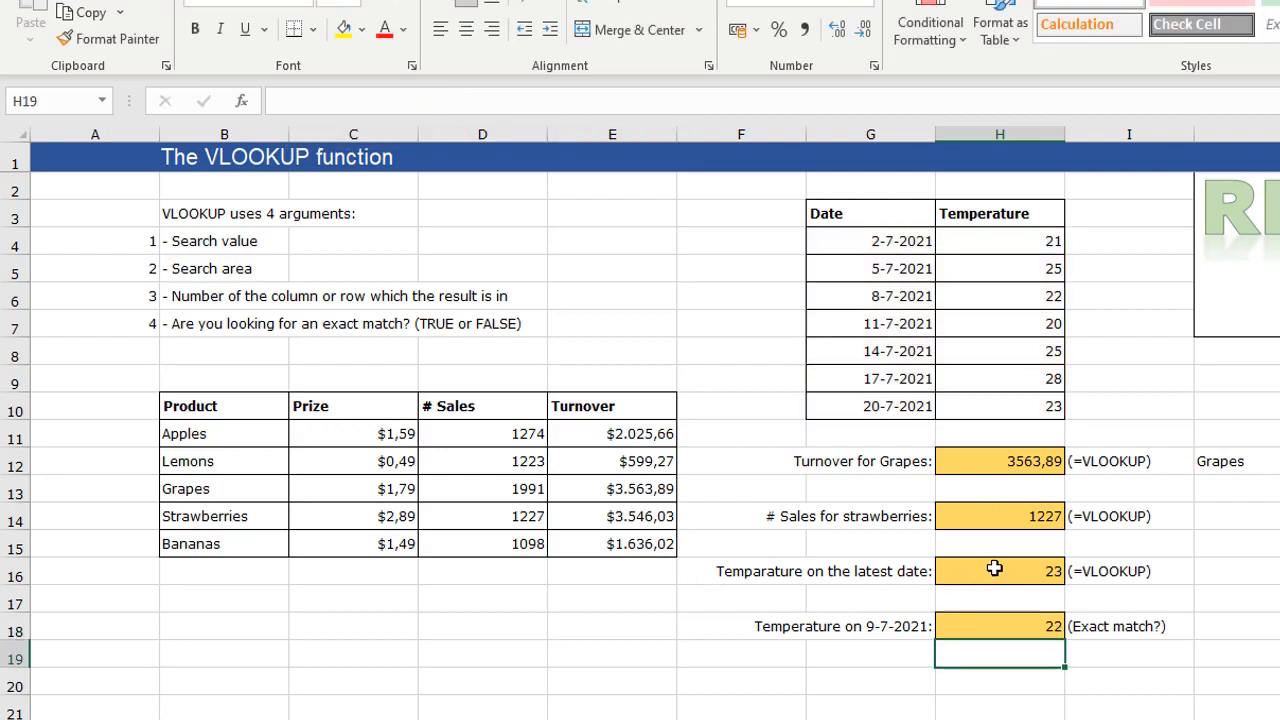
Set the column number in the strawberries sales formula in H14 to 5
click(994, 515)
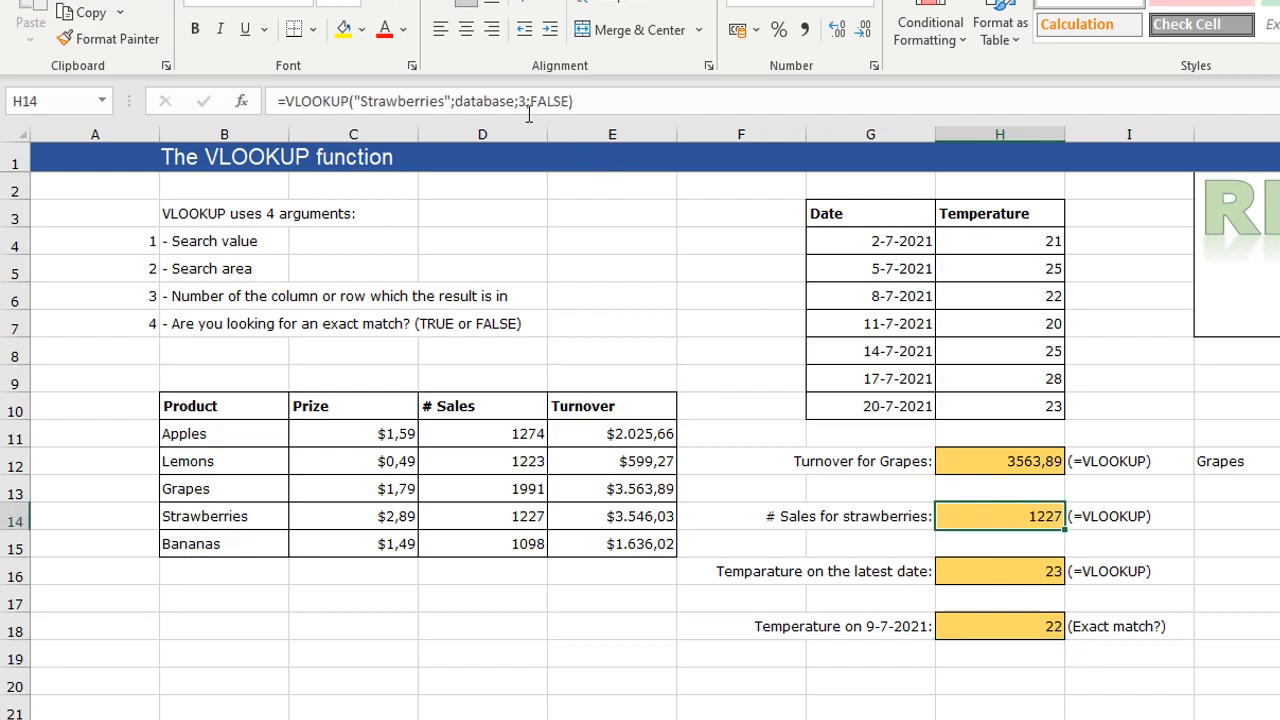
click(522, 101)
key(Delete)
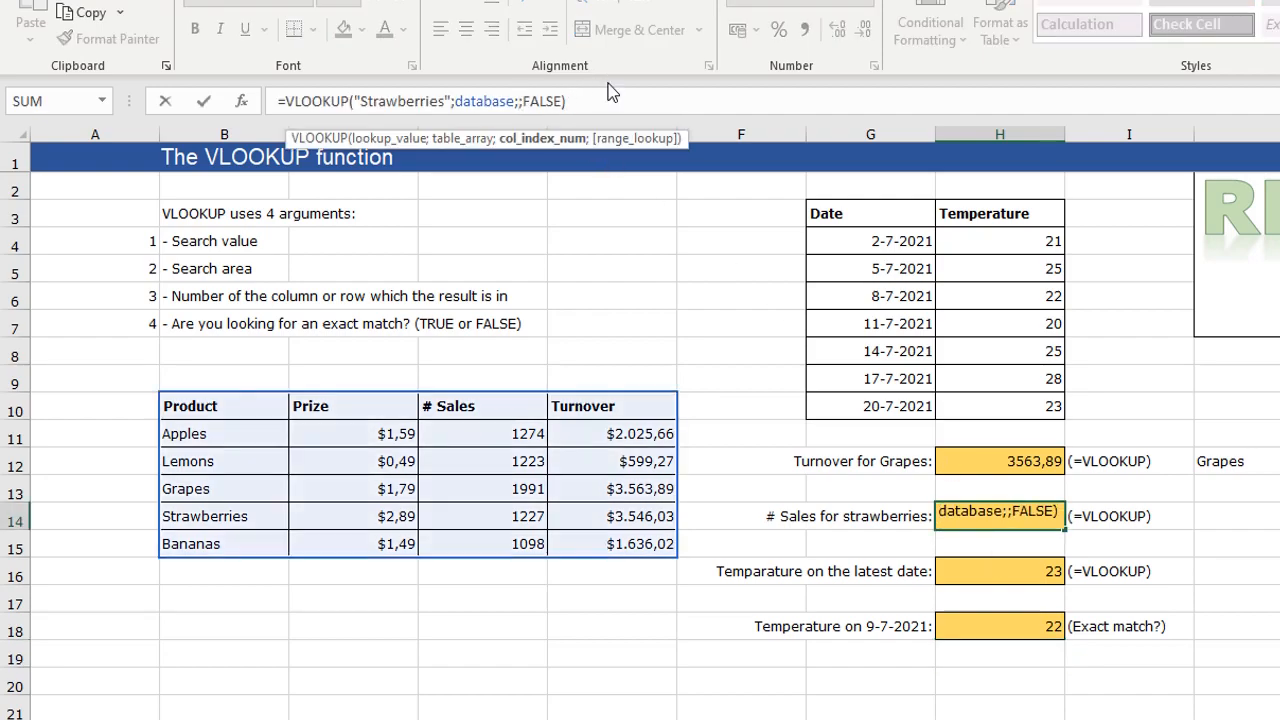
text(5)
key(Return)
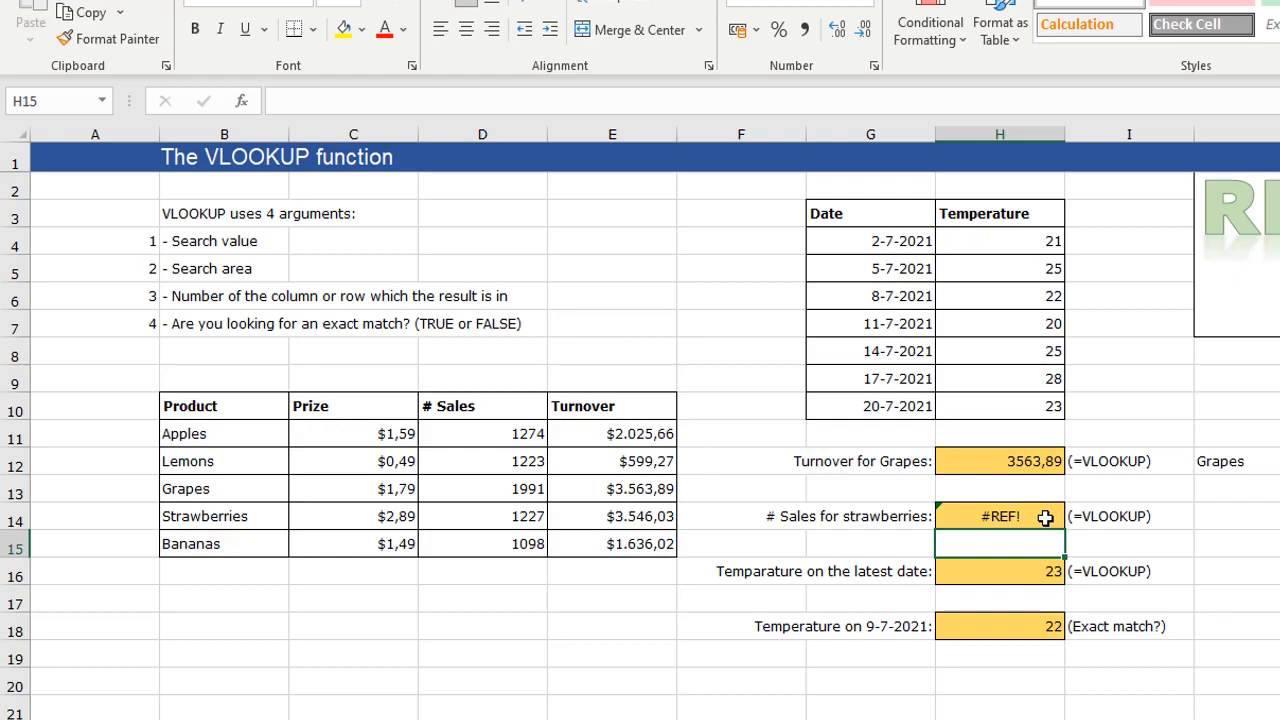
Inspect the H14 formula and compare its column number 5 with the columns covered by the database range
click(1045, 517)
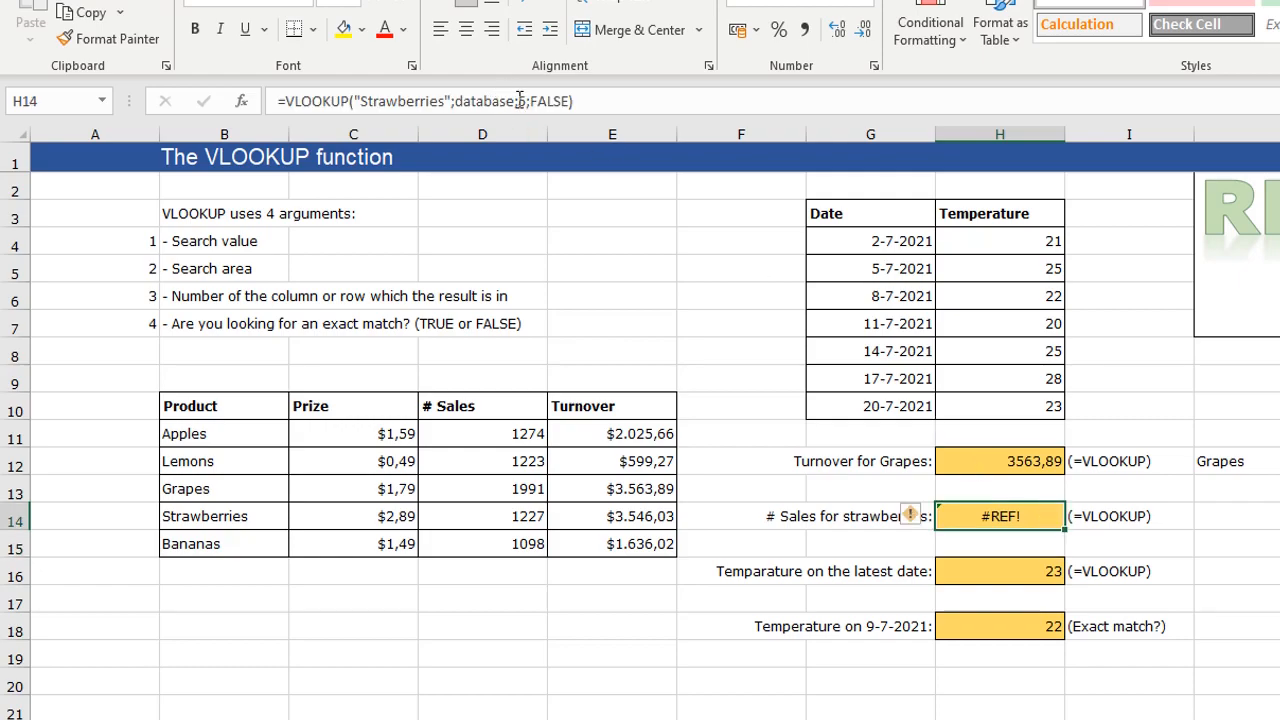
click(481, 106)
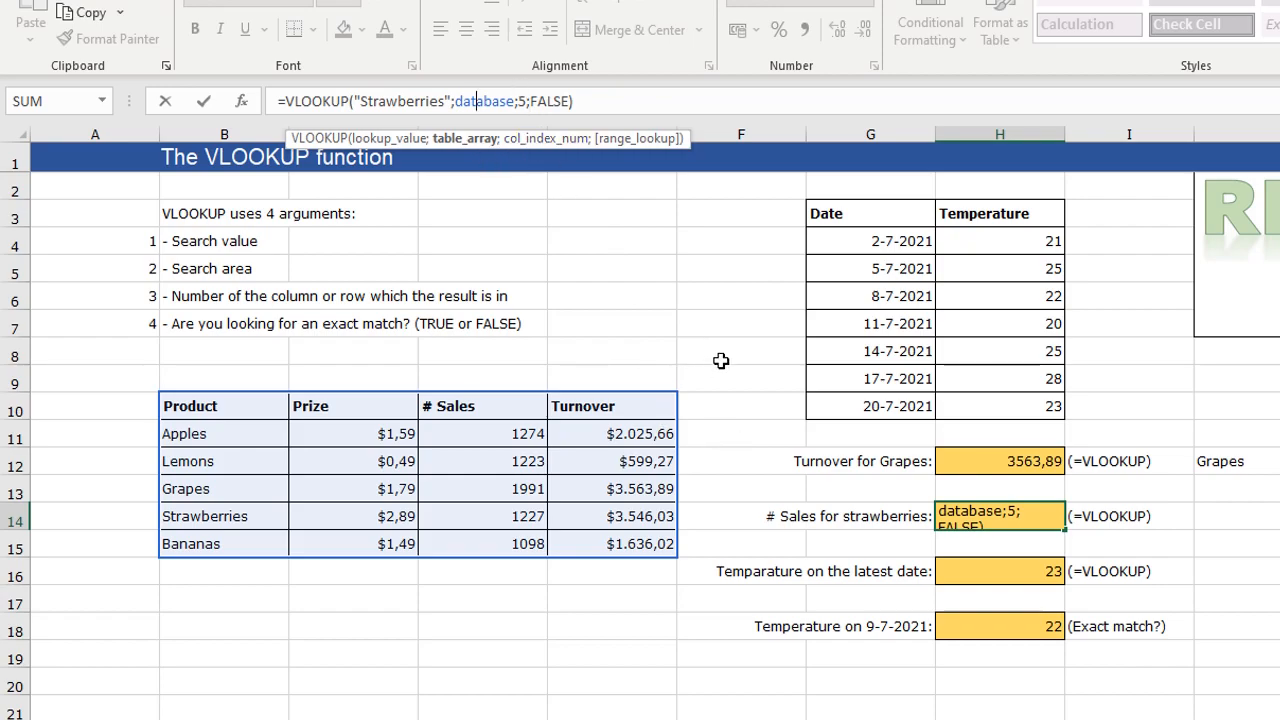
key(Return)
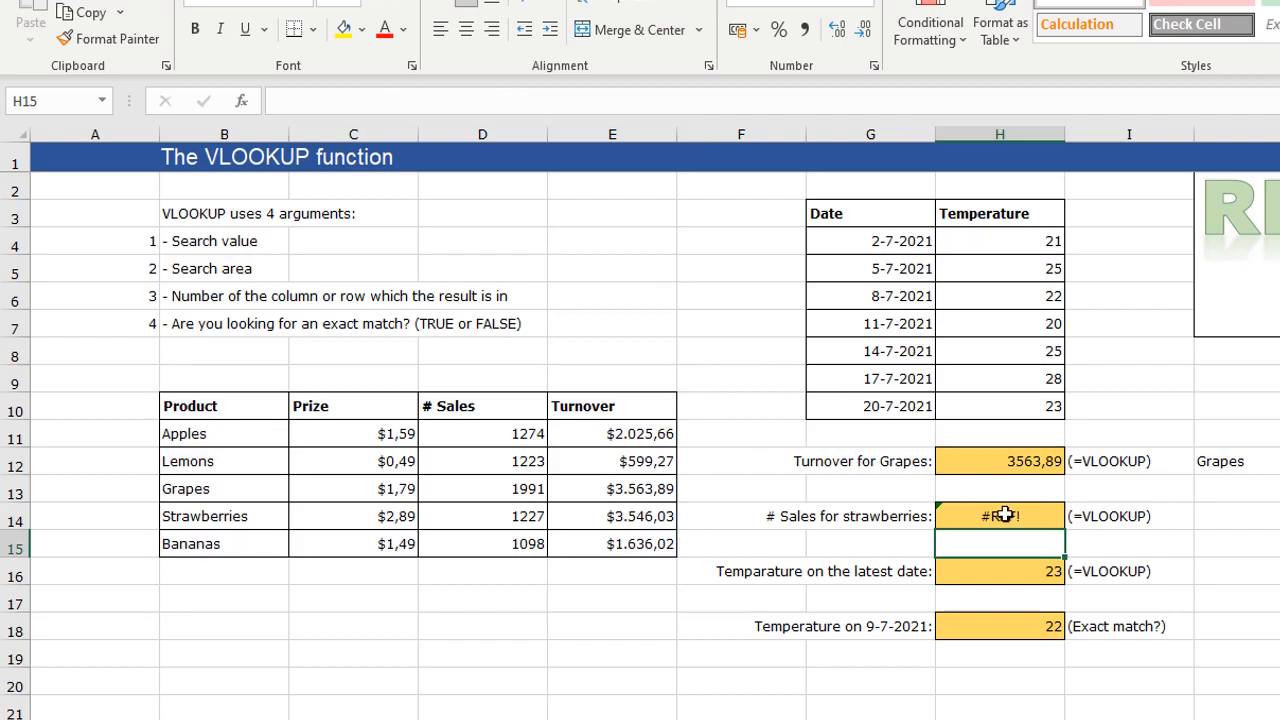
click(970, 512)
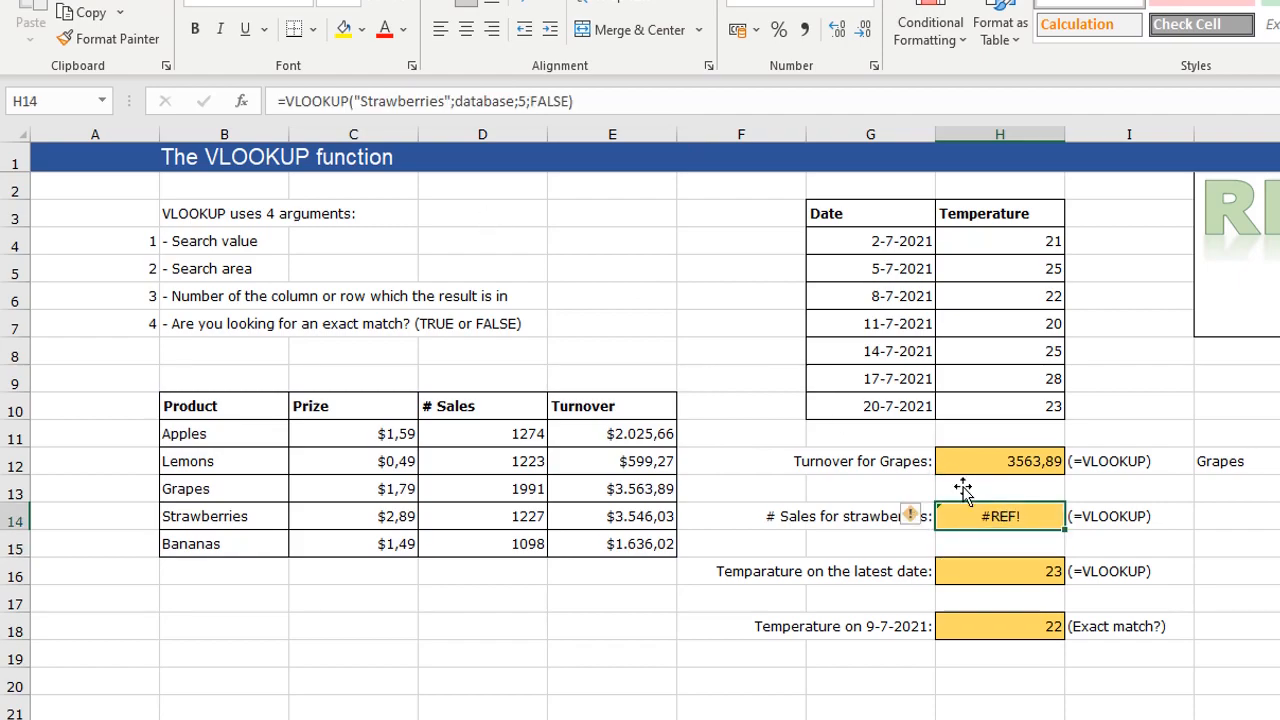
Restore the column number in the H14 formula to 3 so it looks up the # Sales column
click(527, 101)
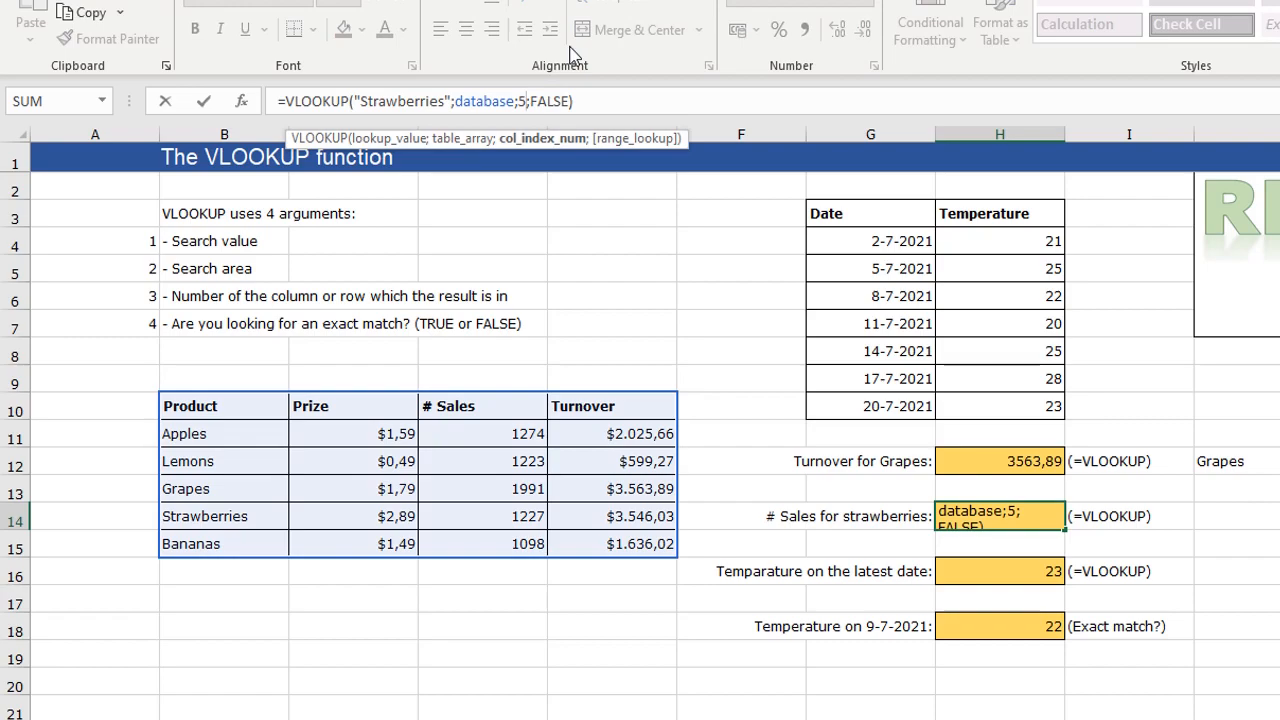
key(BackSpace)
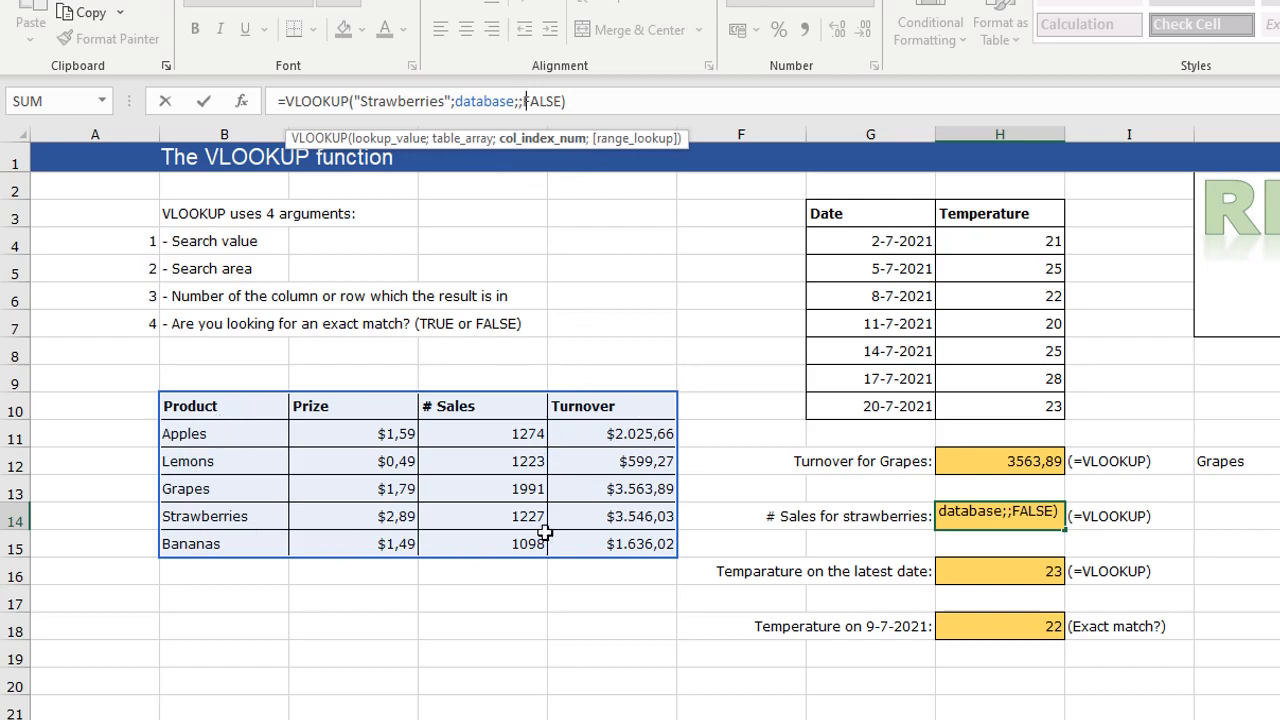
text(3)
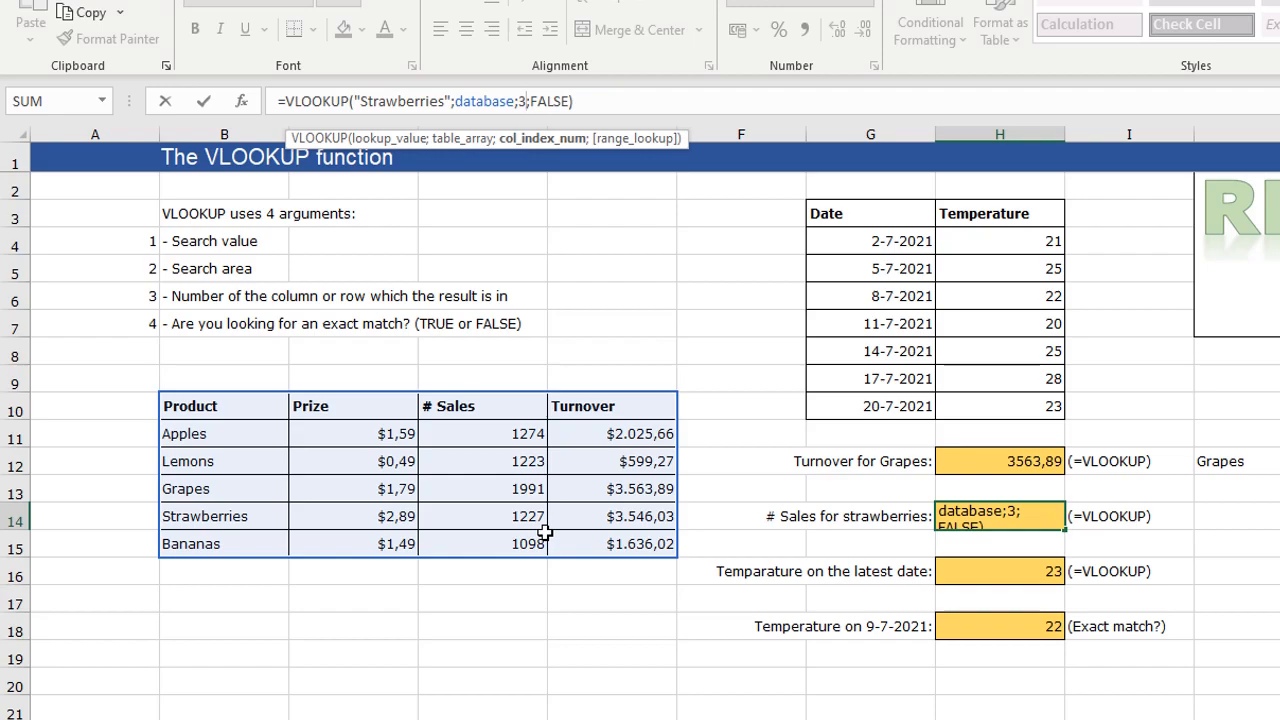
key(Return)
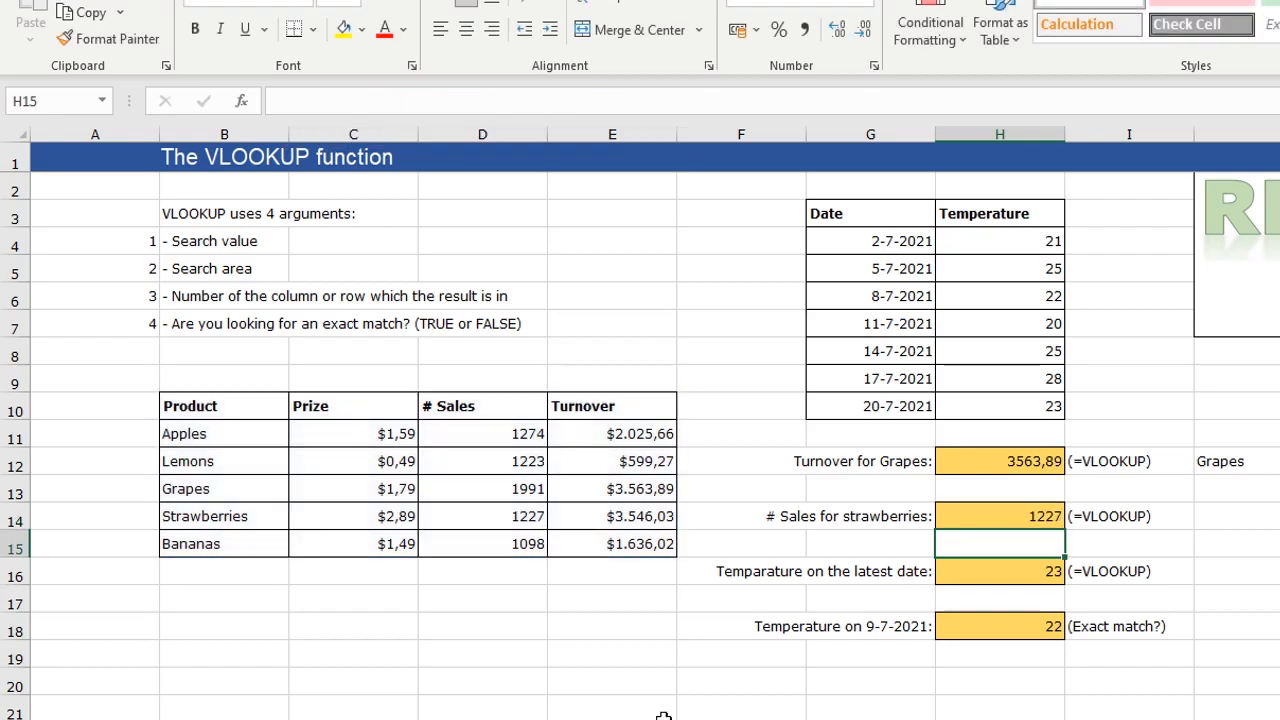